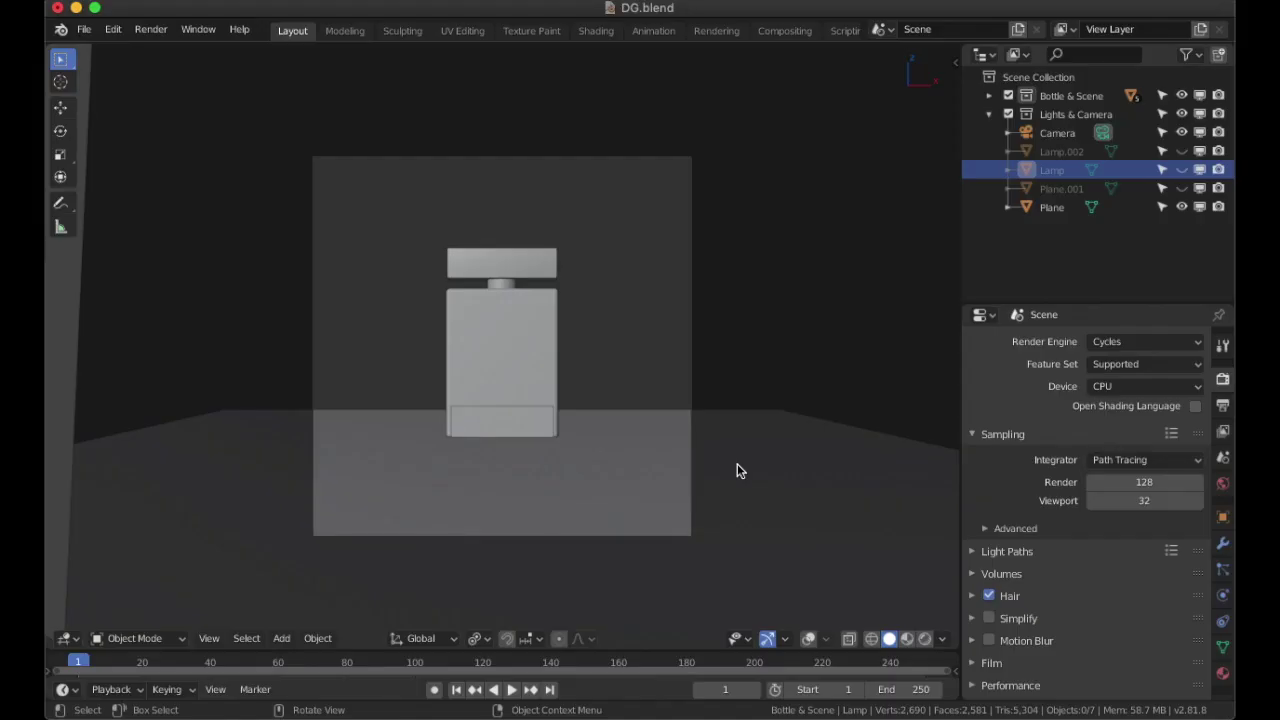
Step: From an angled view, unhide the Lamp.002, Lamp and Plane.001 light planes
middle_drag(760, 440, 646, 460)
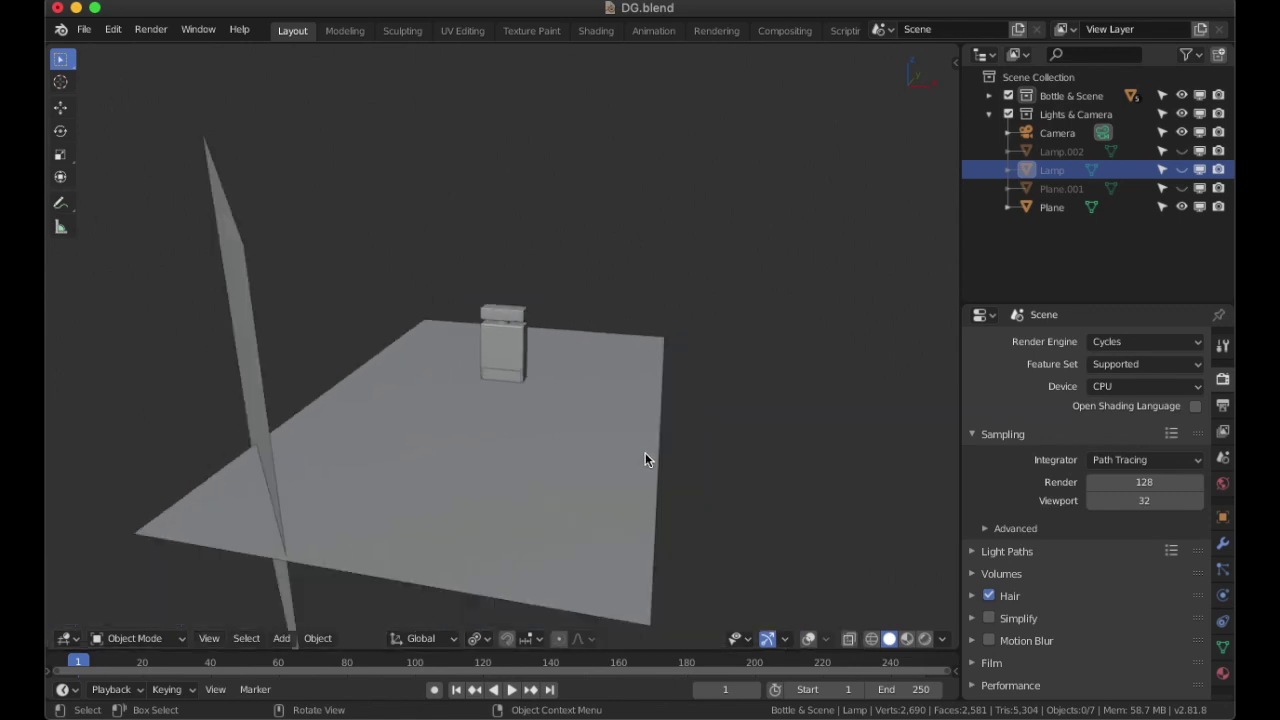
click(1181, 151)
click(1181, 170)
click(1181, 188)
Step: Zoom and orbit around the scene to inspect the light planes ringing the bottle
scroll(767, 284, down, 5)
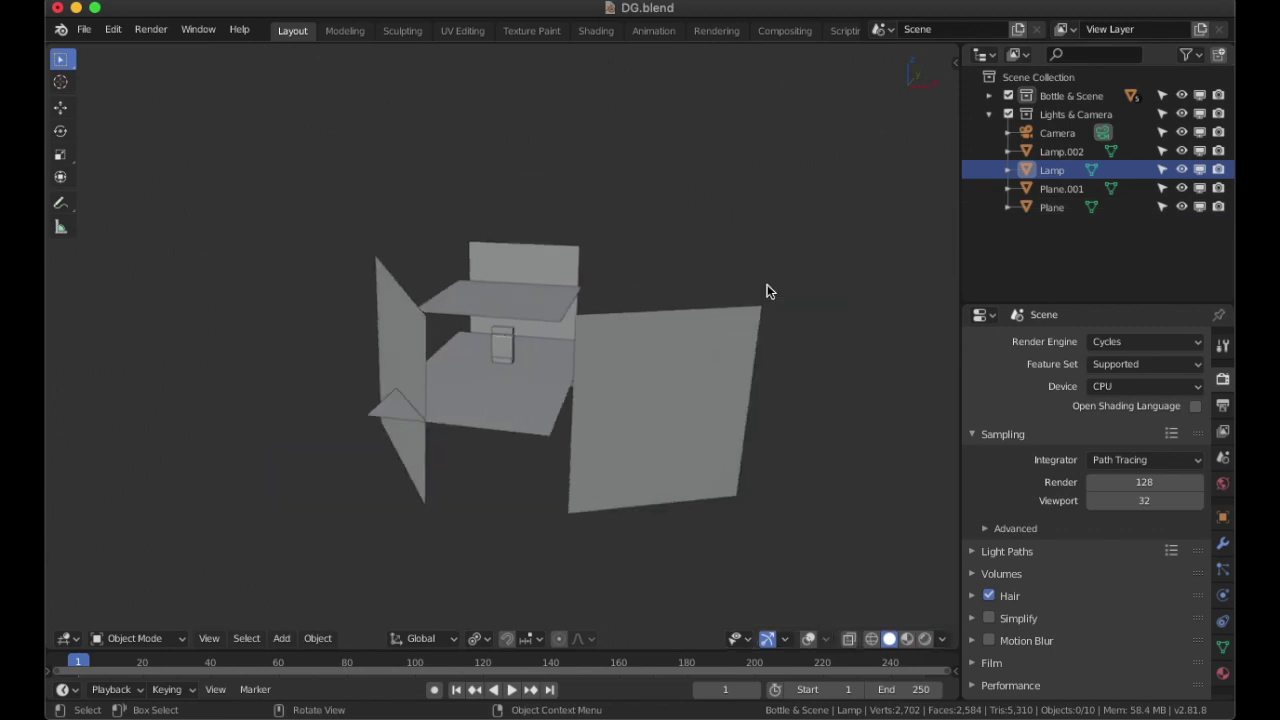
middle_drag(767, 291, 732, 307)
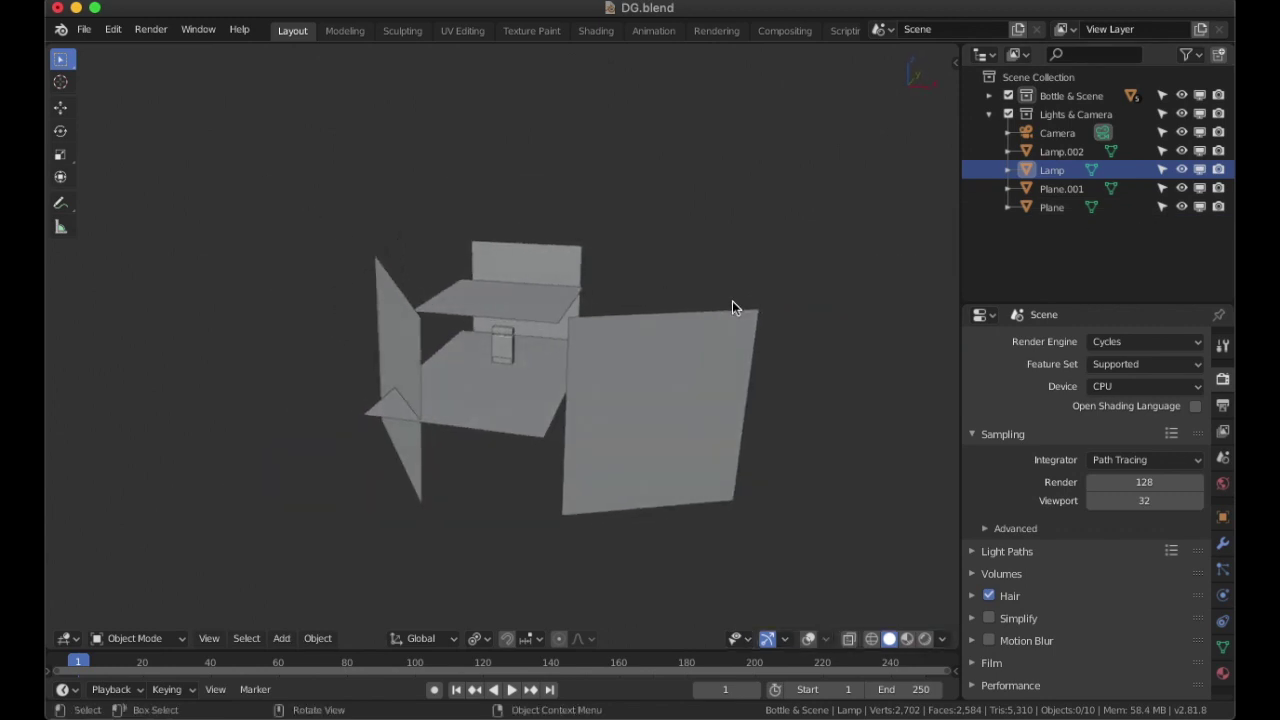
scroll(711, 318, up, 3)
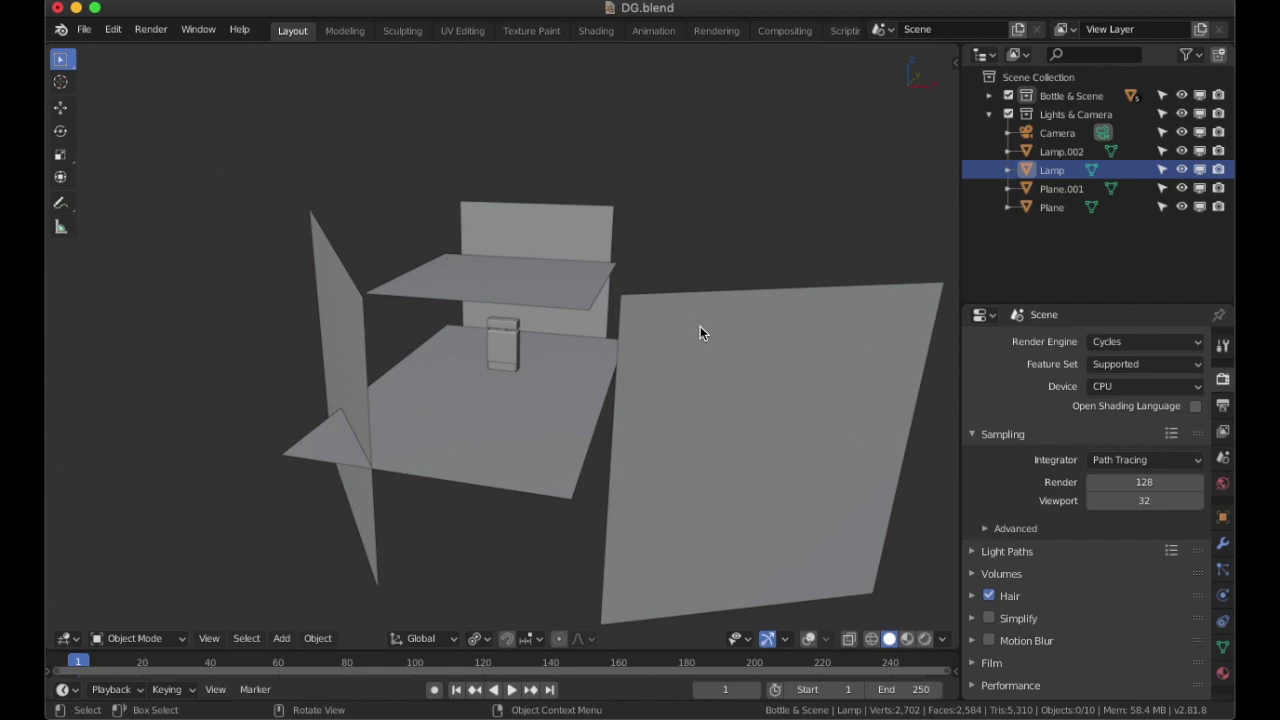
scroll(700, 333, up, 4)
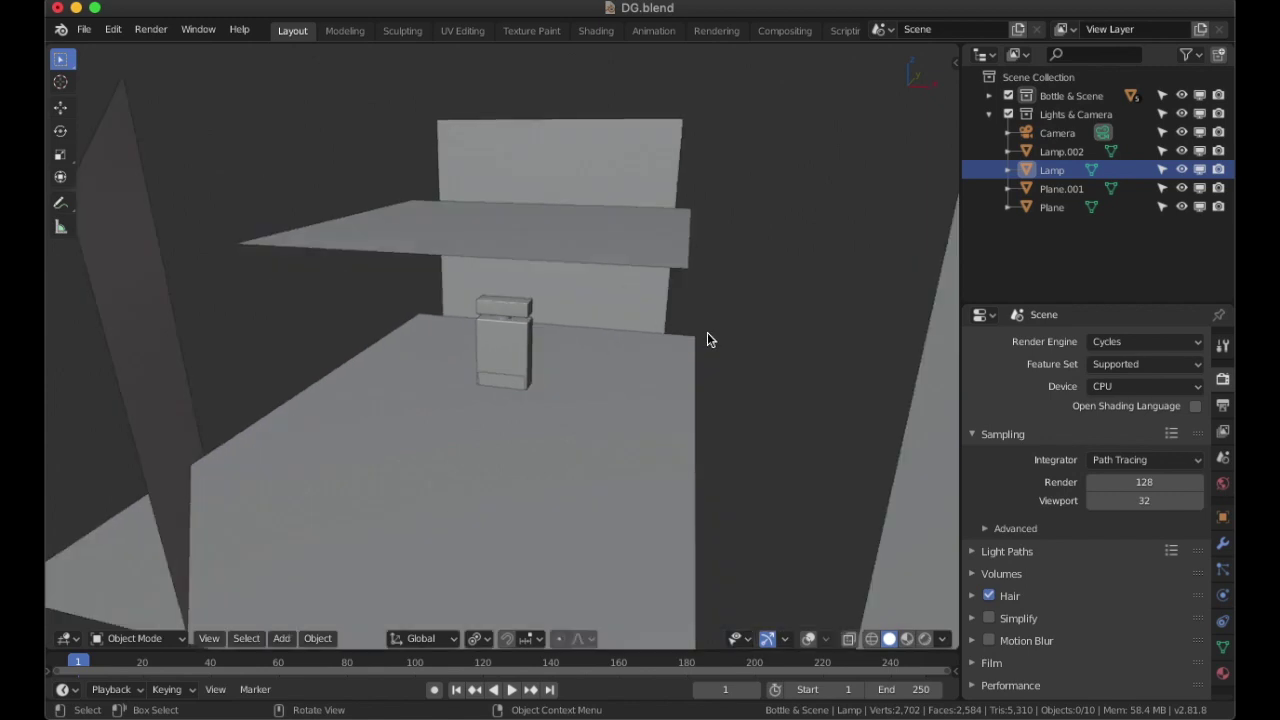
middle_drag(709, 340, 635, 335)
Step: Preview the camera view in Rendered shading with every light hidden except Lamp.002
key(KP_0)
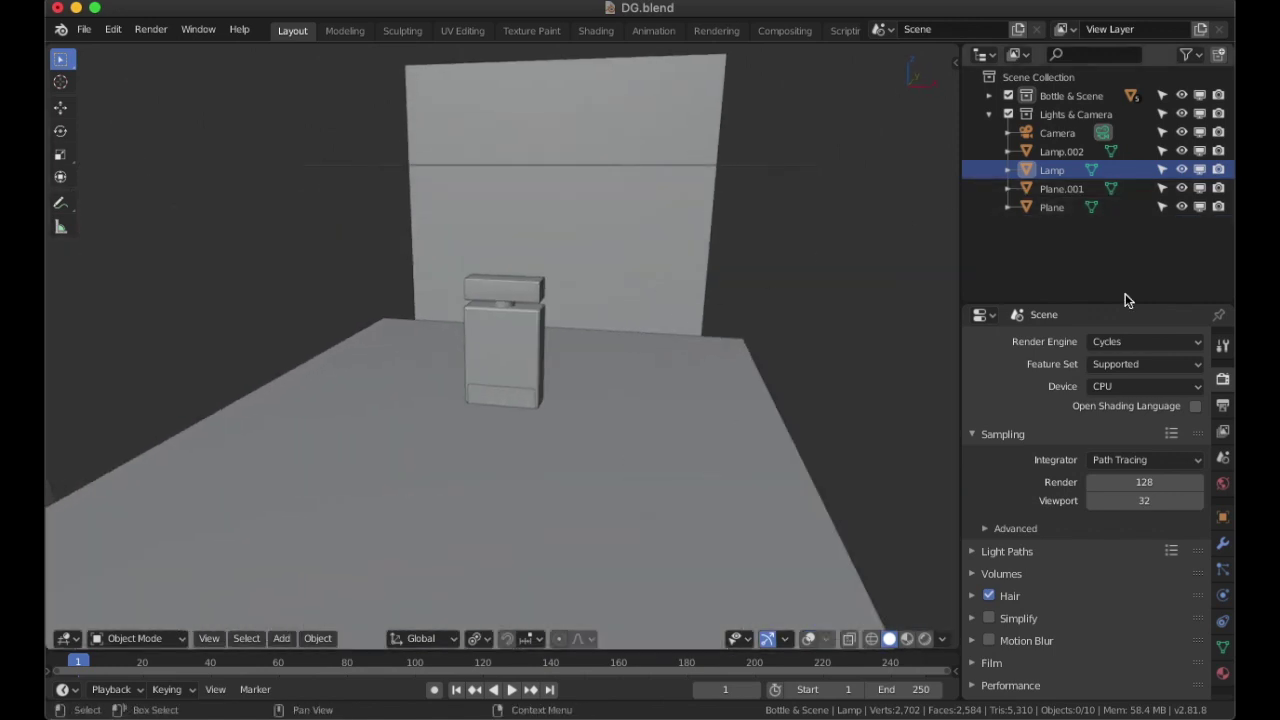
click(924, 639)
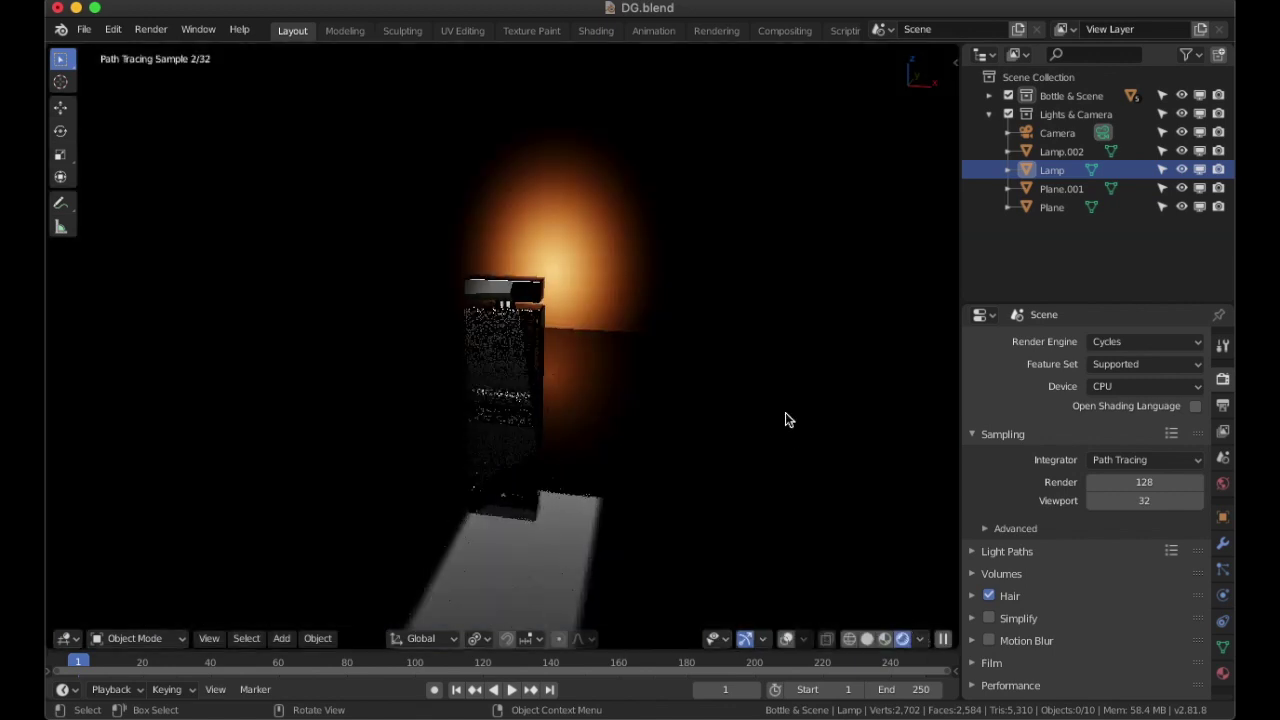
key(KP_0)
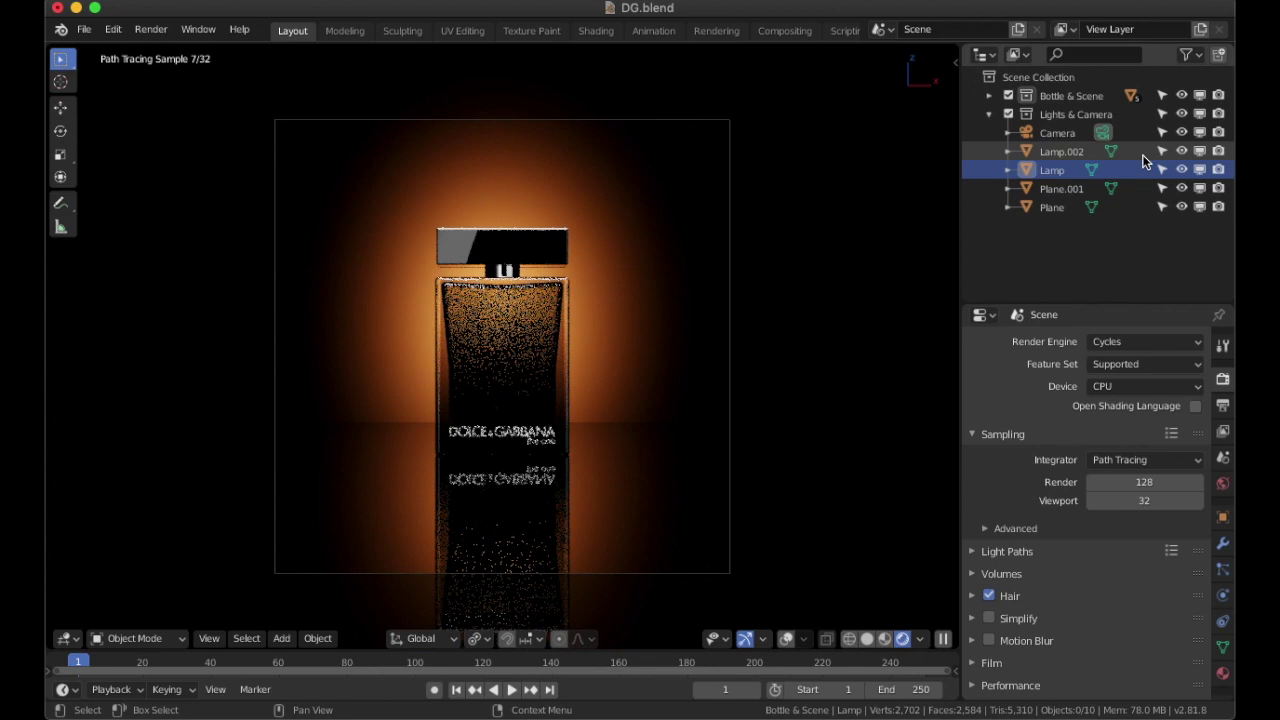
drag(1180, 151, 1184, 207)
click(1182, 151)
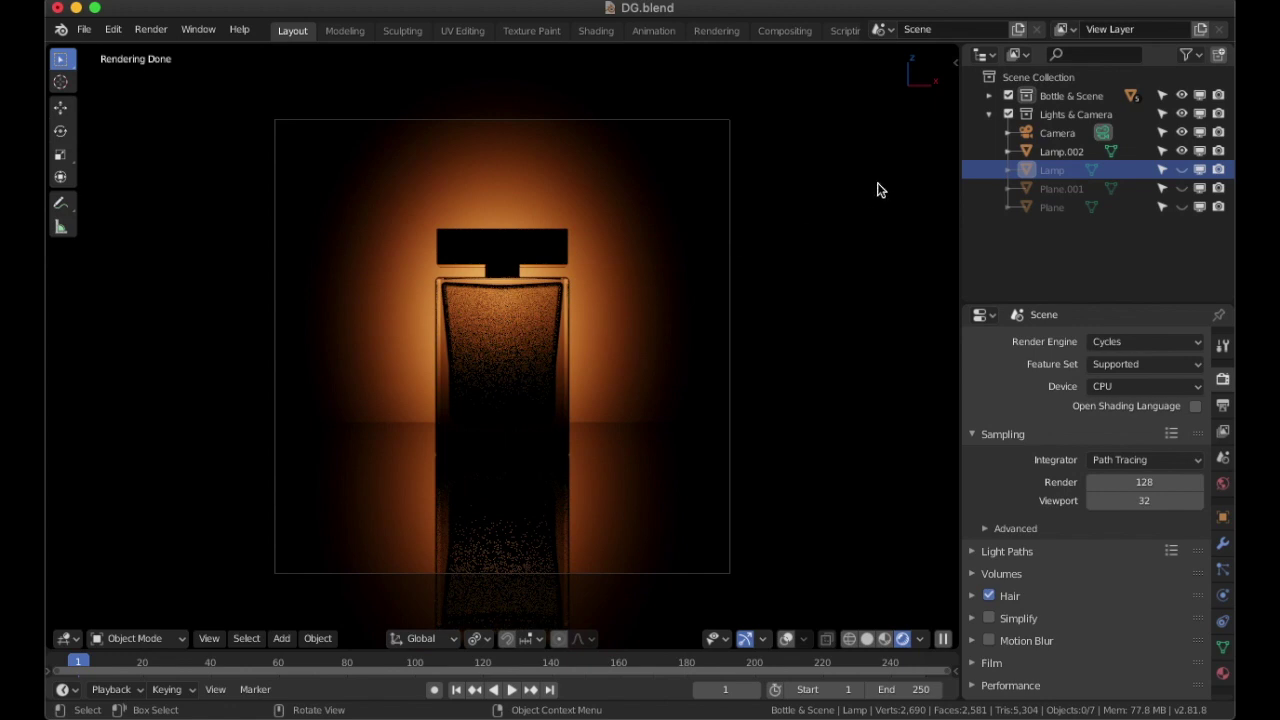
Step: Show the Lamp plane's lighting on its own with Lamp.002 hidden, then hide Lamp
click(1177, 169)
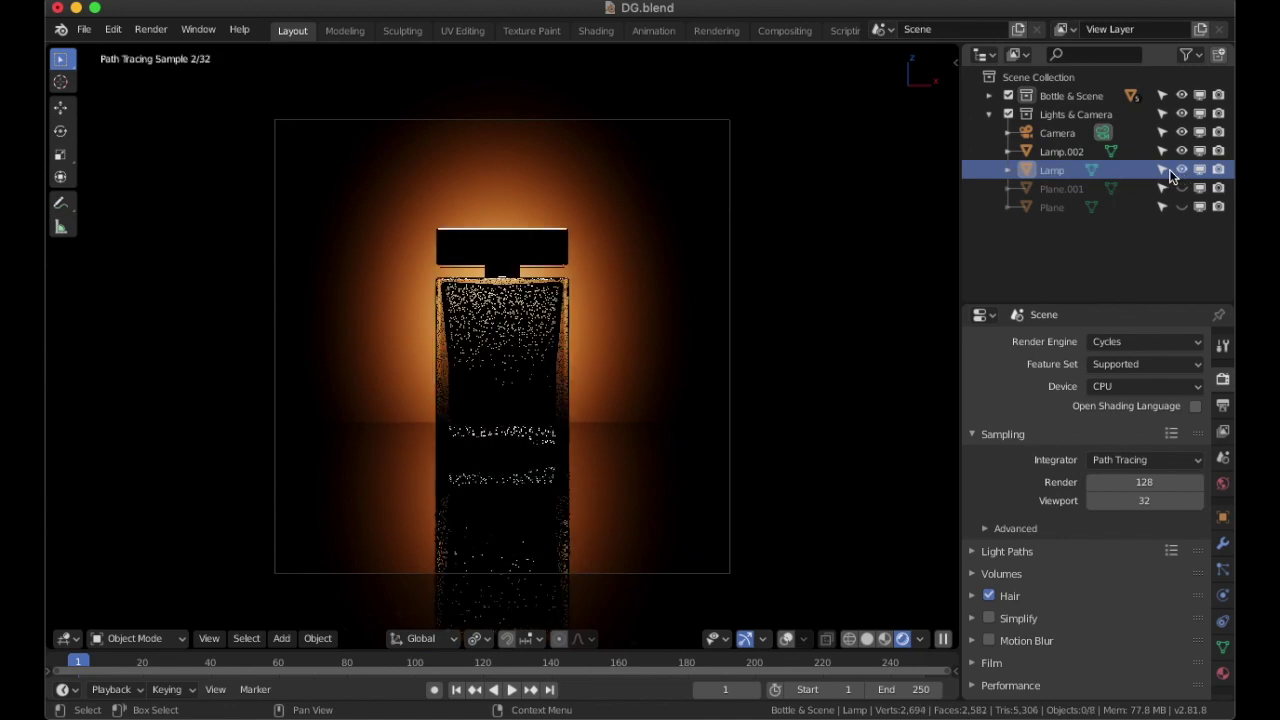
click(1181, 151)
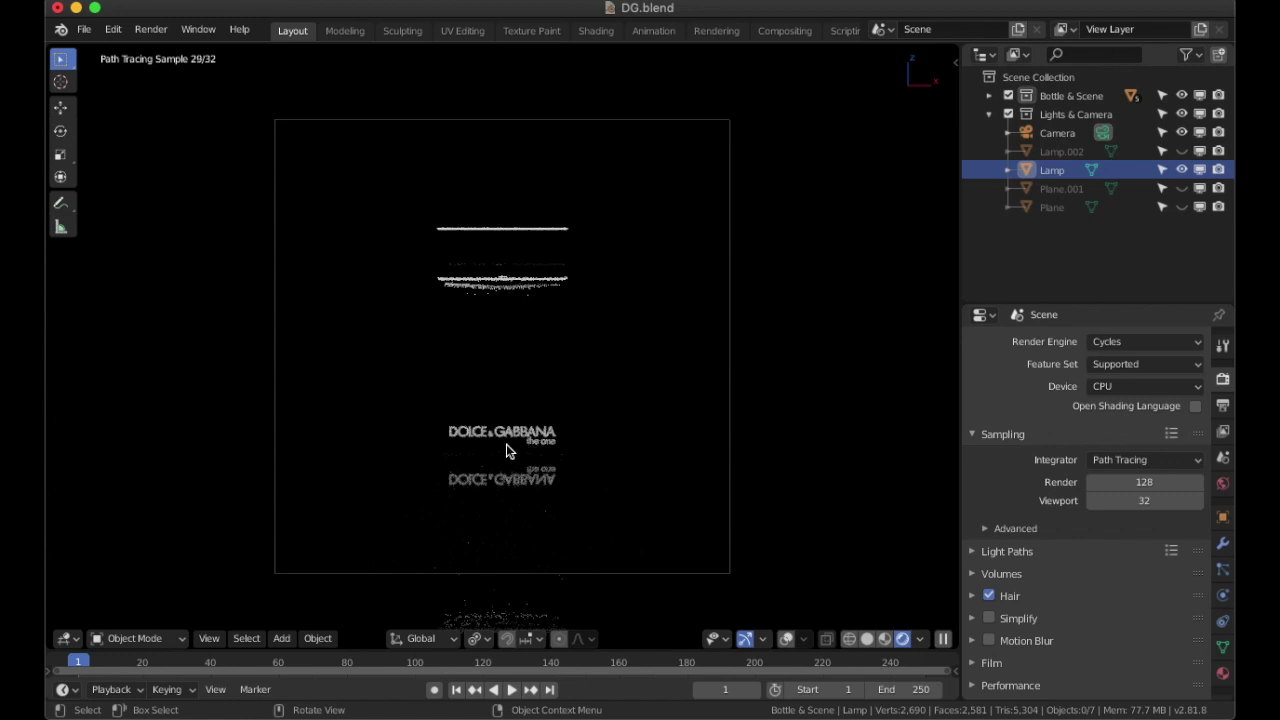
click(1181, 169)
Step: Check Plane.001 and then Plane individually, ending with all four lights hidden
click(1182, 189)
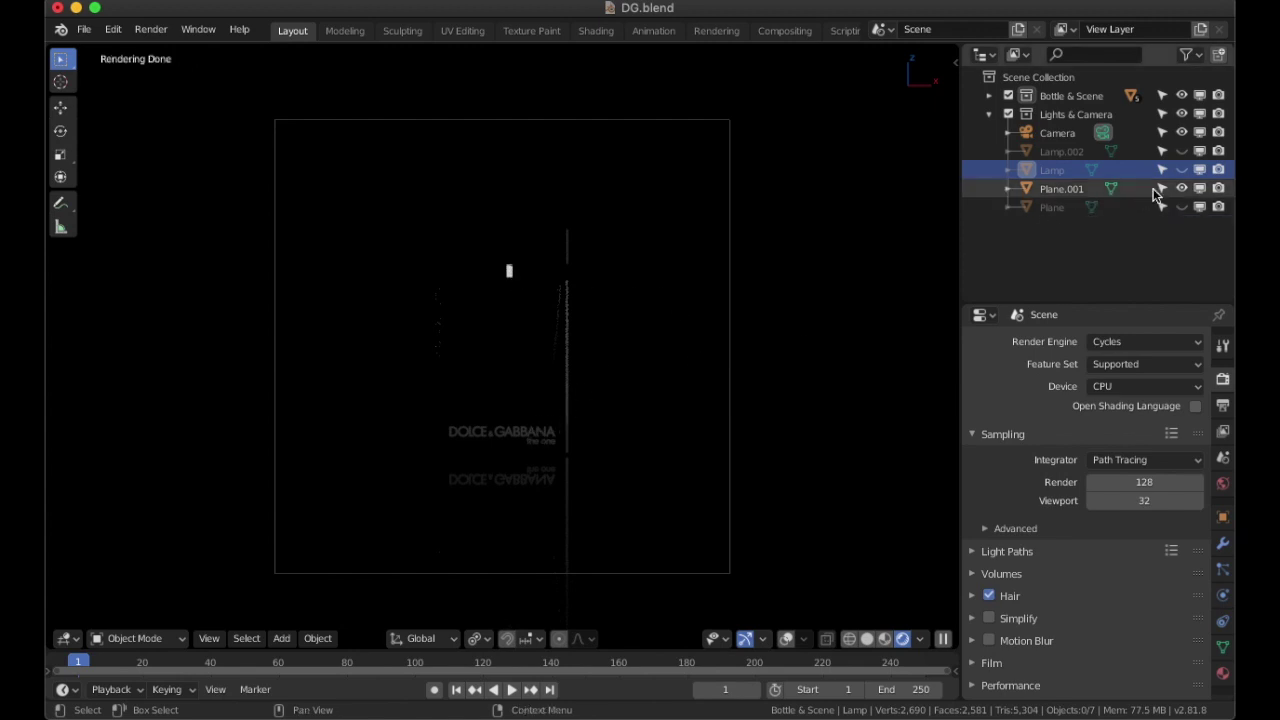
click(1181, 207)
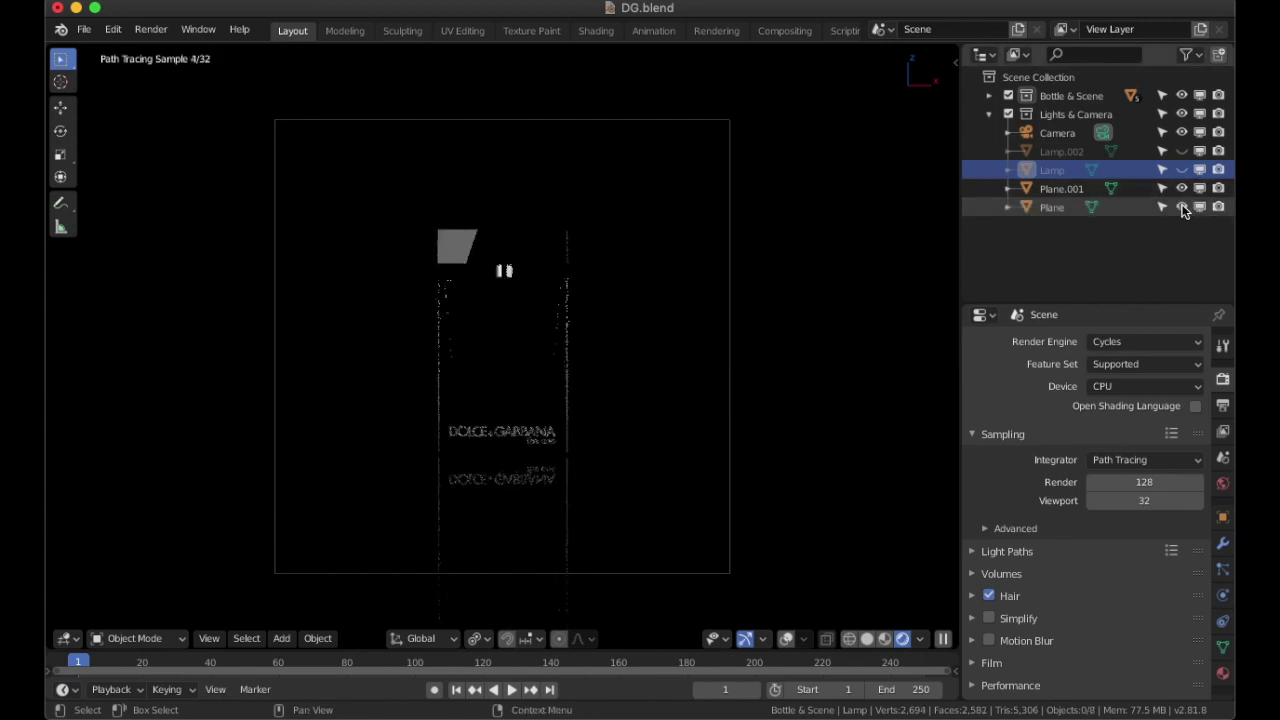
click(1181, 189)
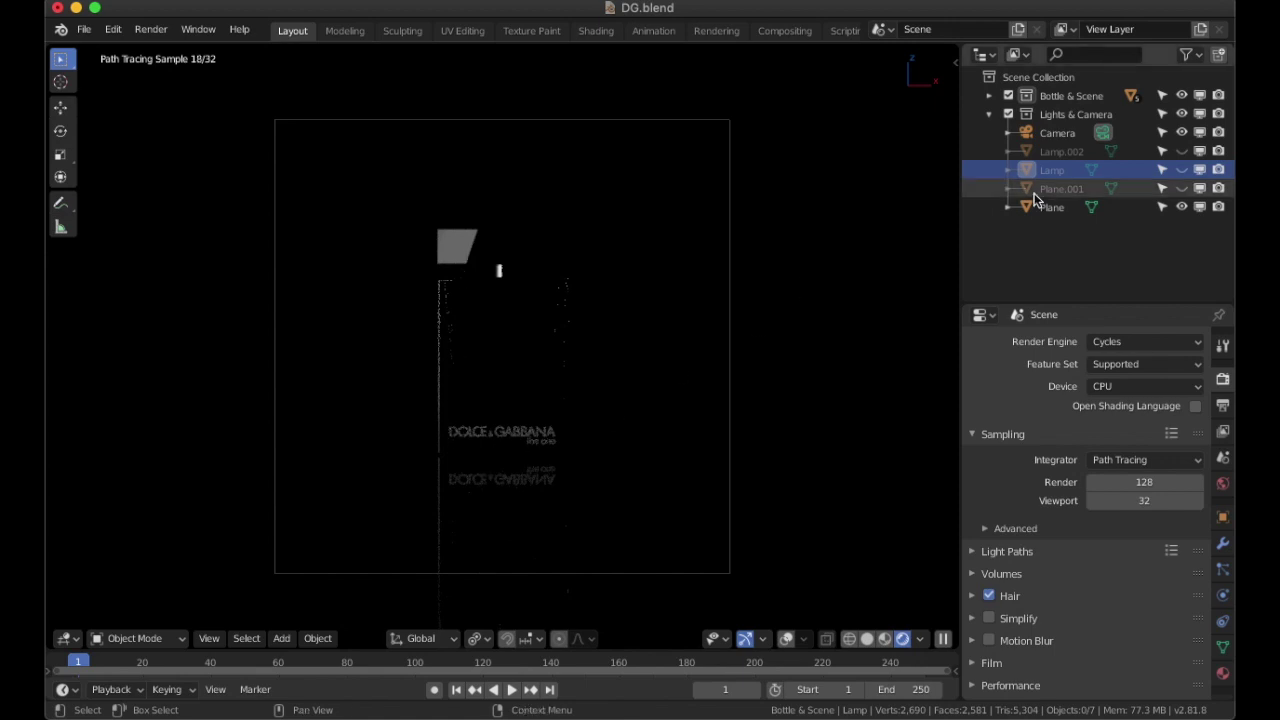
click(1181, 207)
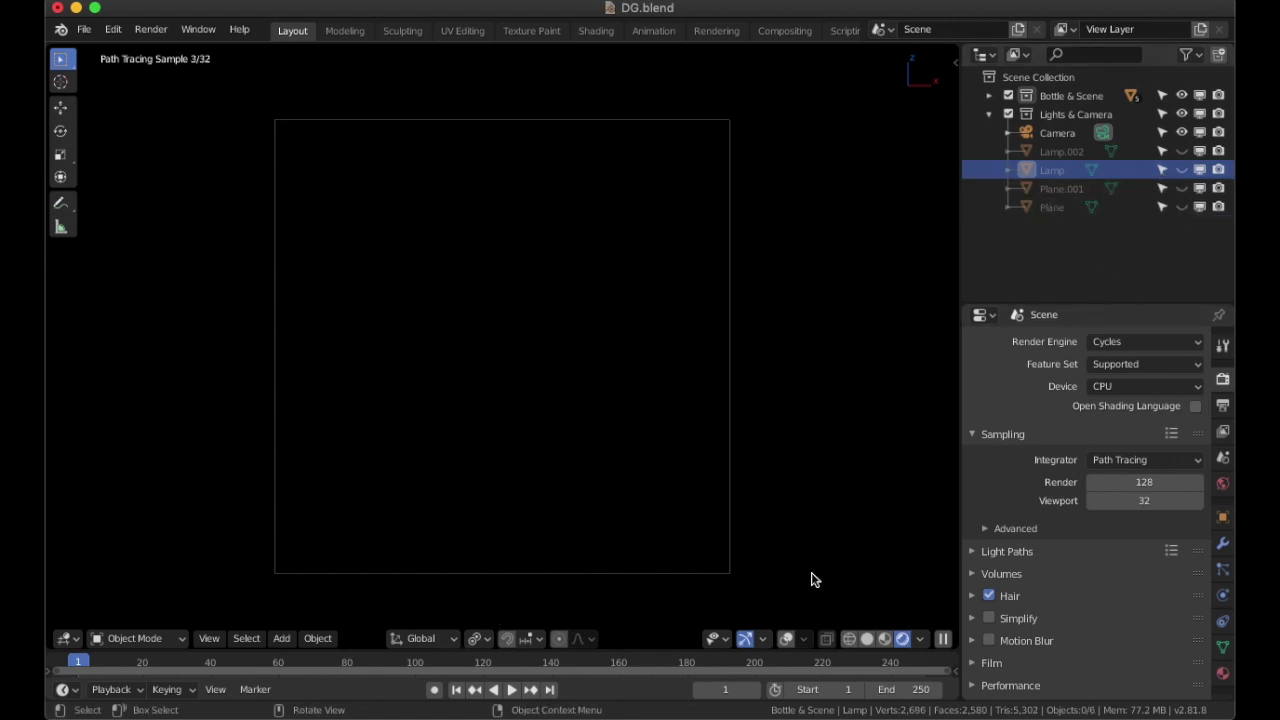
Step: Switch to Material Preview shading and unhide all four light planes
click(881, 638)
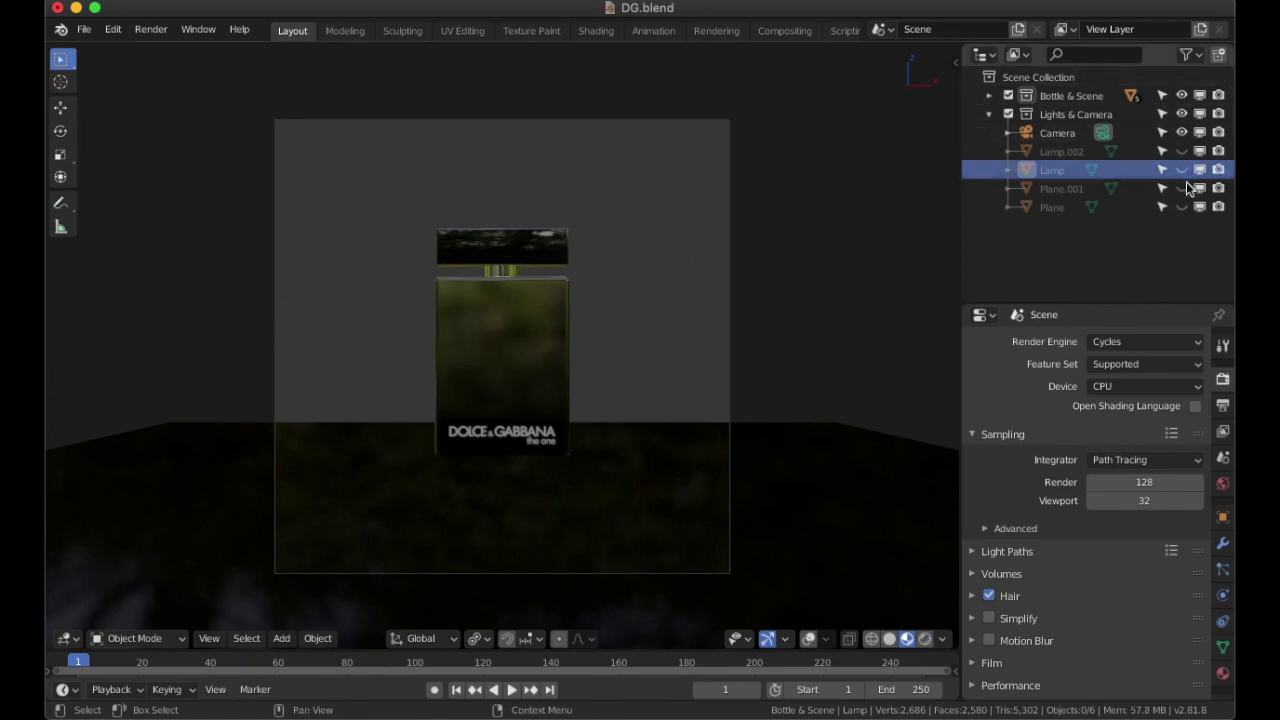
drag(1186, 181, 1182, 151)
click(1182, 207)
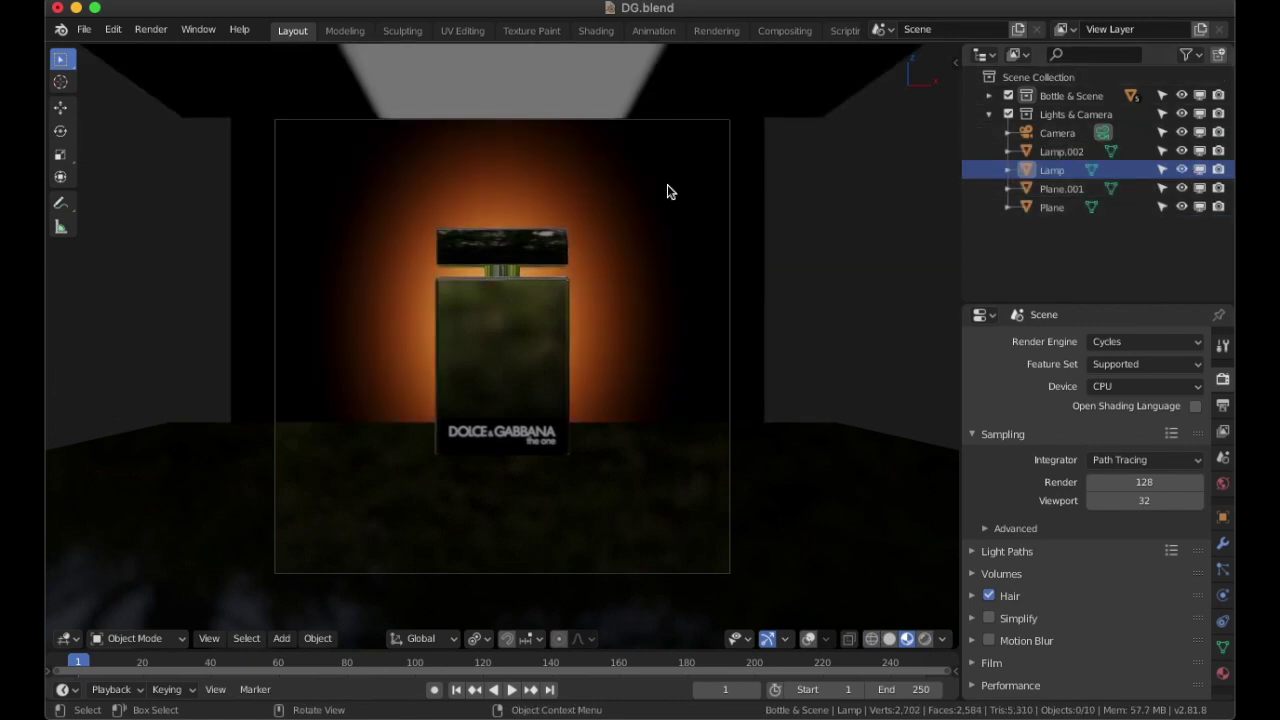
Step: Zoom out and orbit out of camera view to an angled view of the set
scroll(662, 205, down, 2)
scroll(696, 222, down, 3)
middle_drag(697, 223, 627, 280)
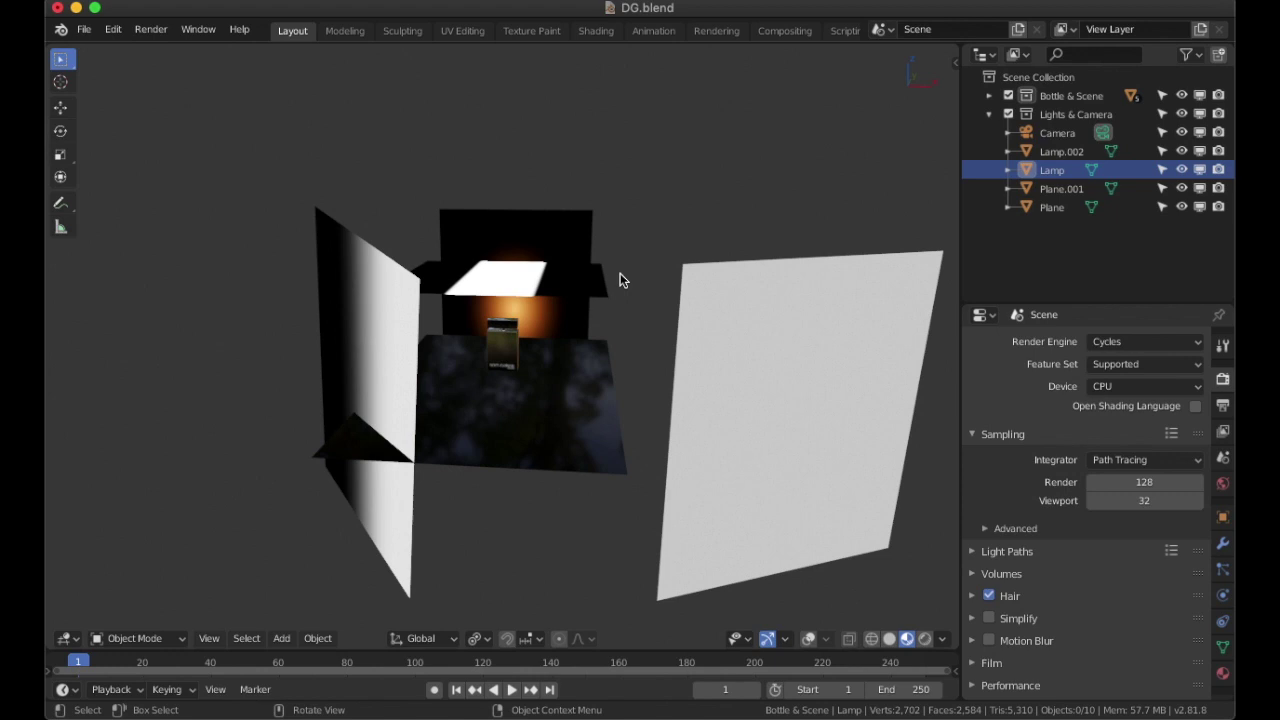
scroll(620, 274, up, 2)
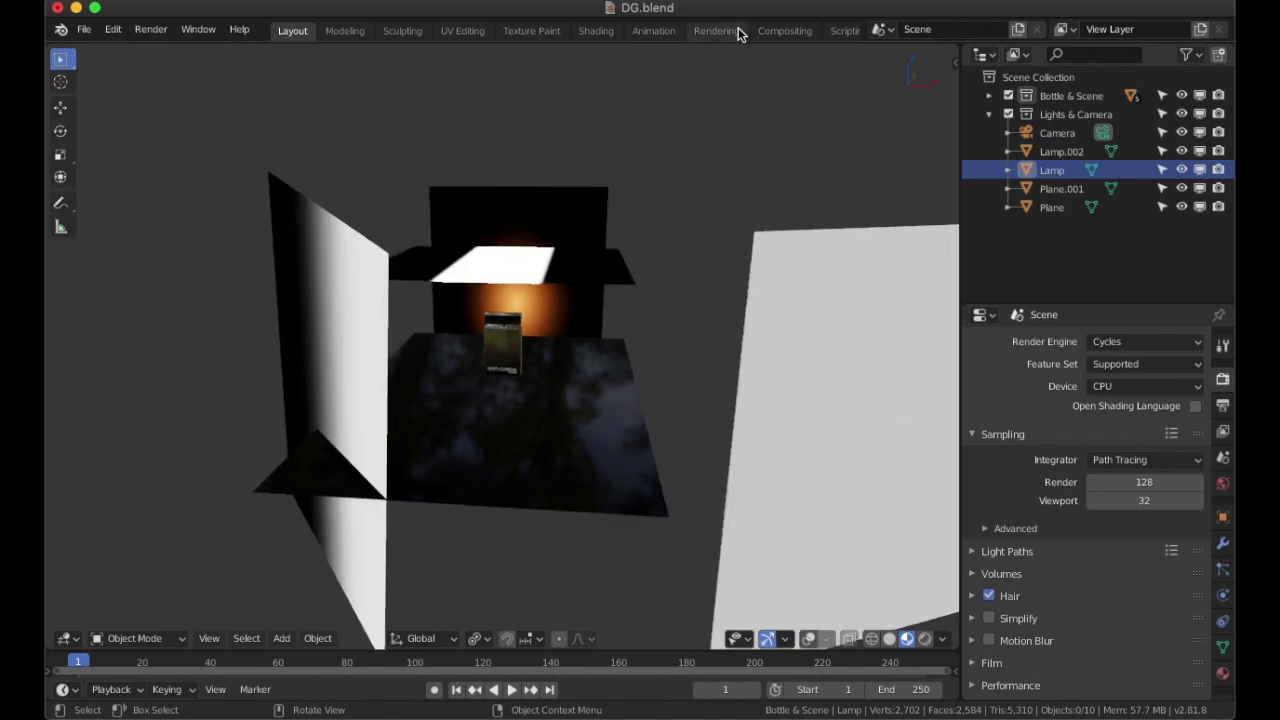
scroll(794, 33, down, 2)
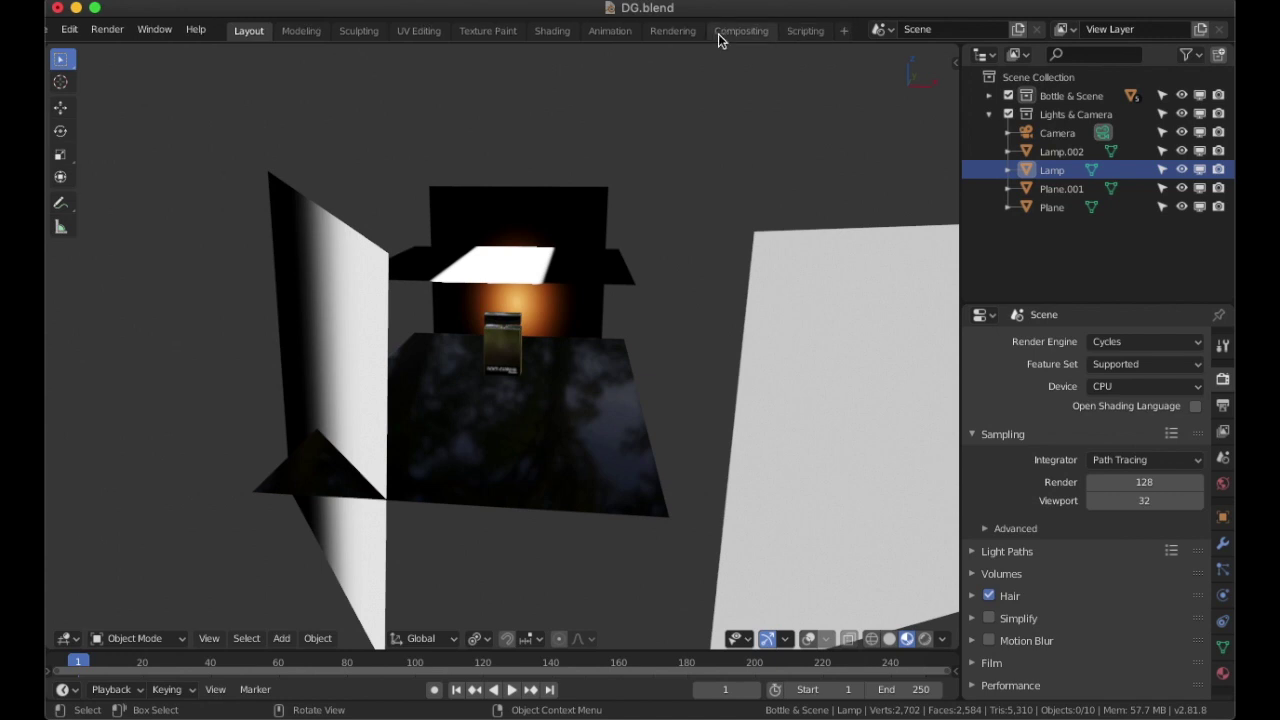
Step: In the Shading workspace, select Lamp.002 and frame all its Material.002 nodes
click(564, 31)
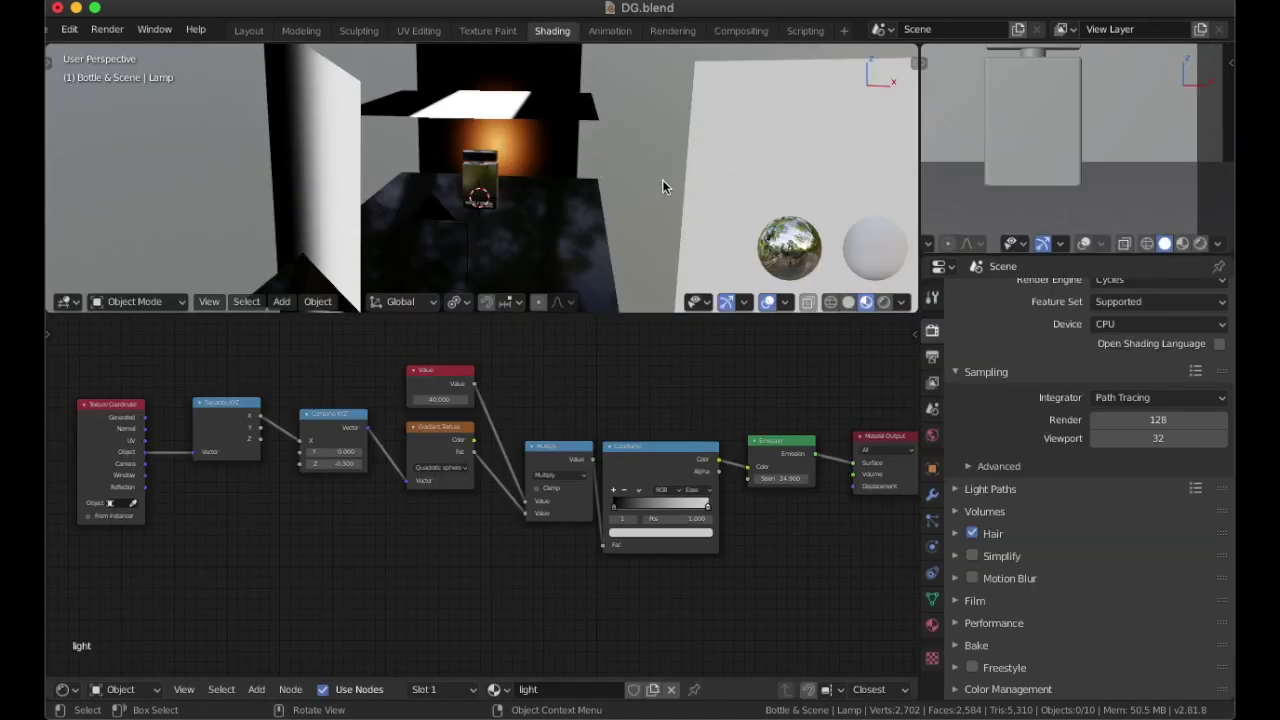
click(523, 158)
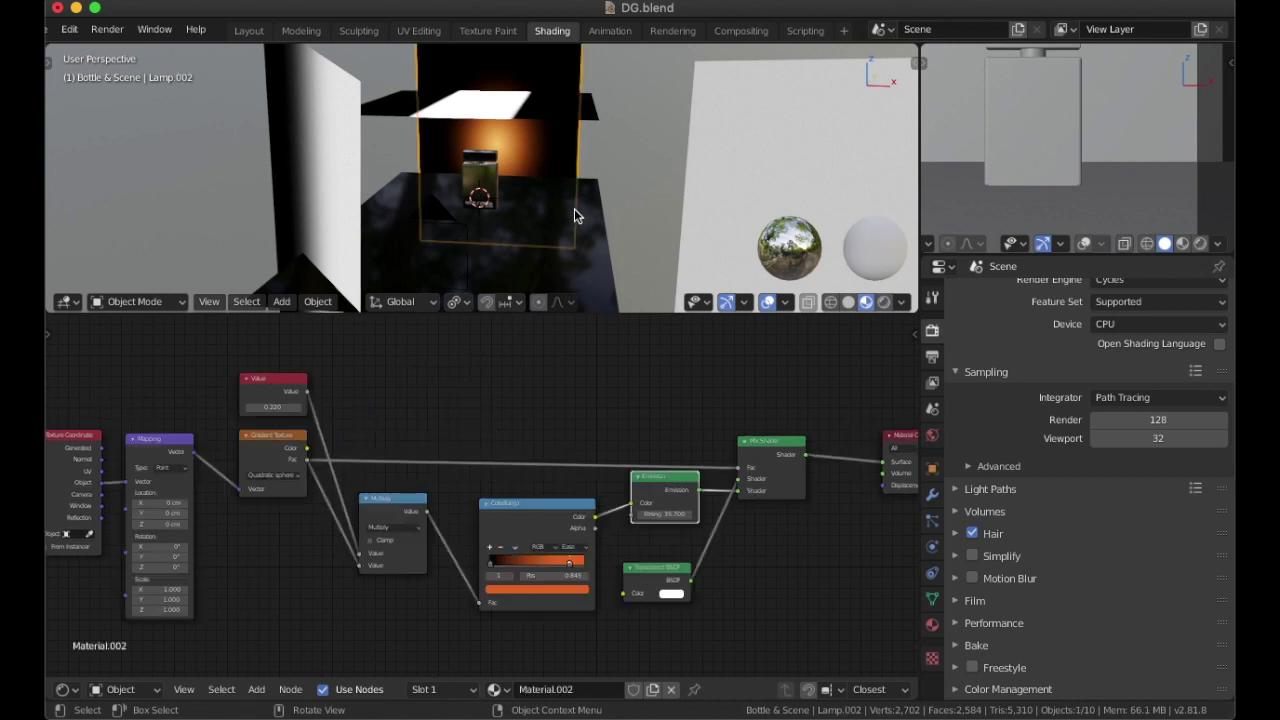
key(Home)
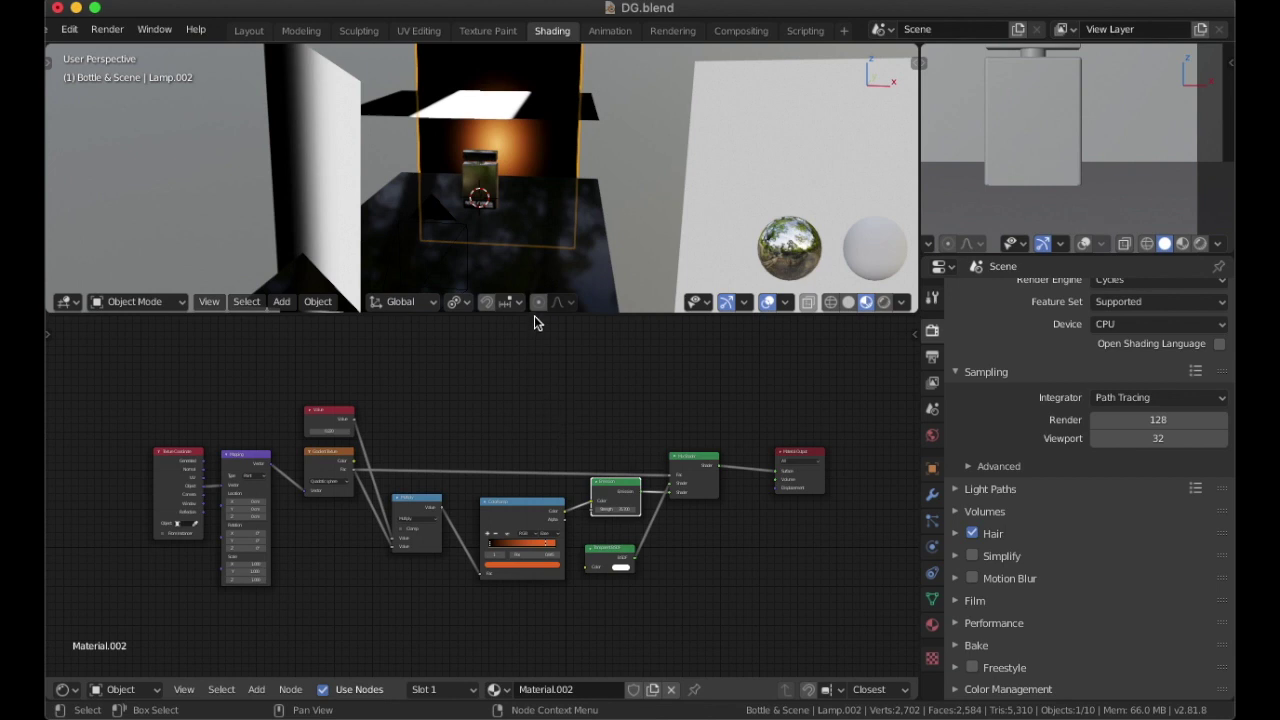
scroll(546, 374, up, 1)
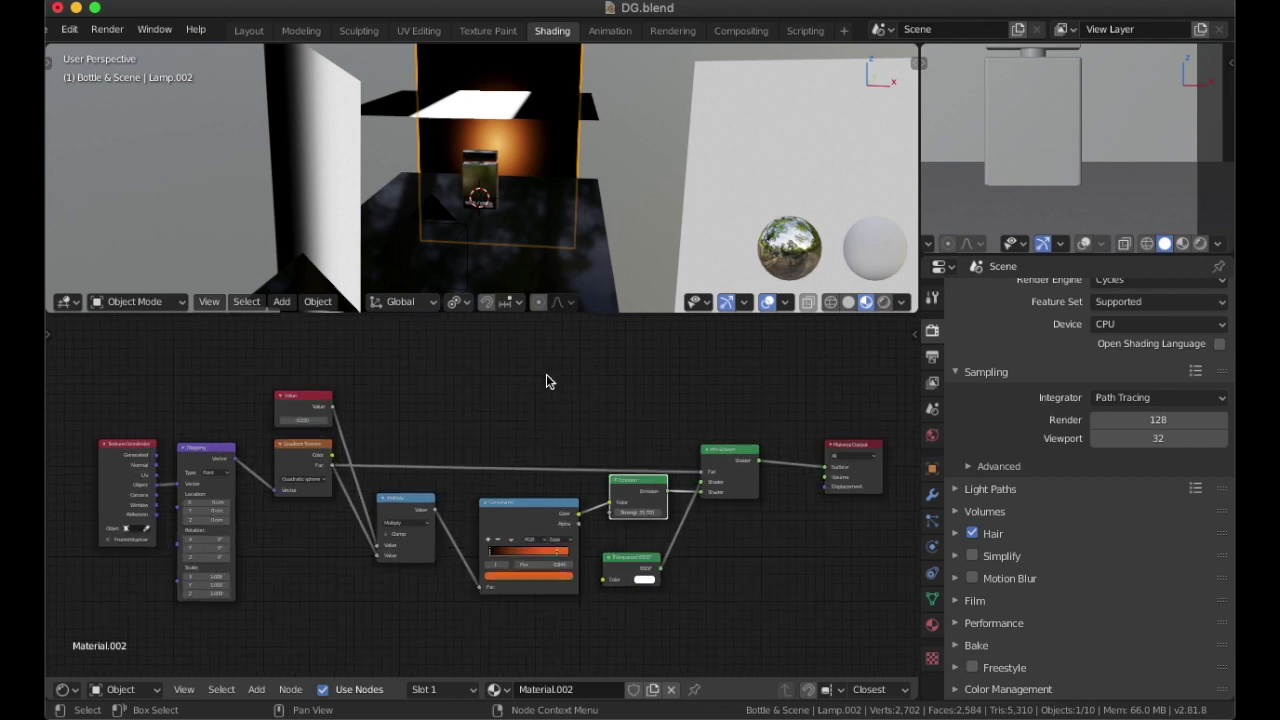
scroll(546, 374, up, 1)
middle_drag(526, 386, 650, 378)
scroll(563, 373, up, 2)
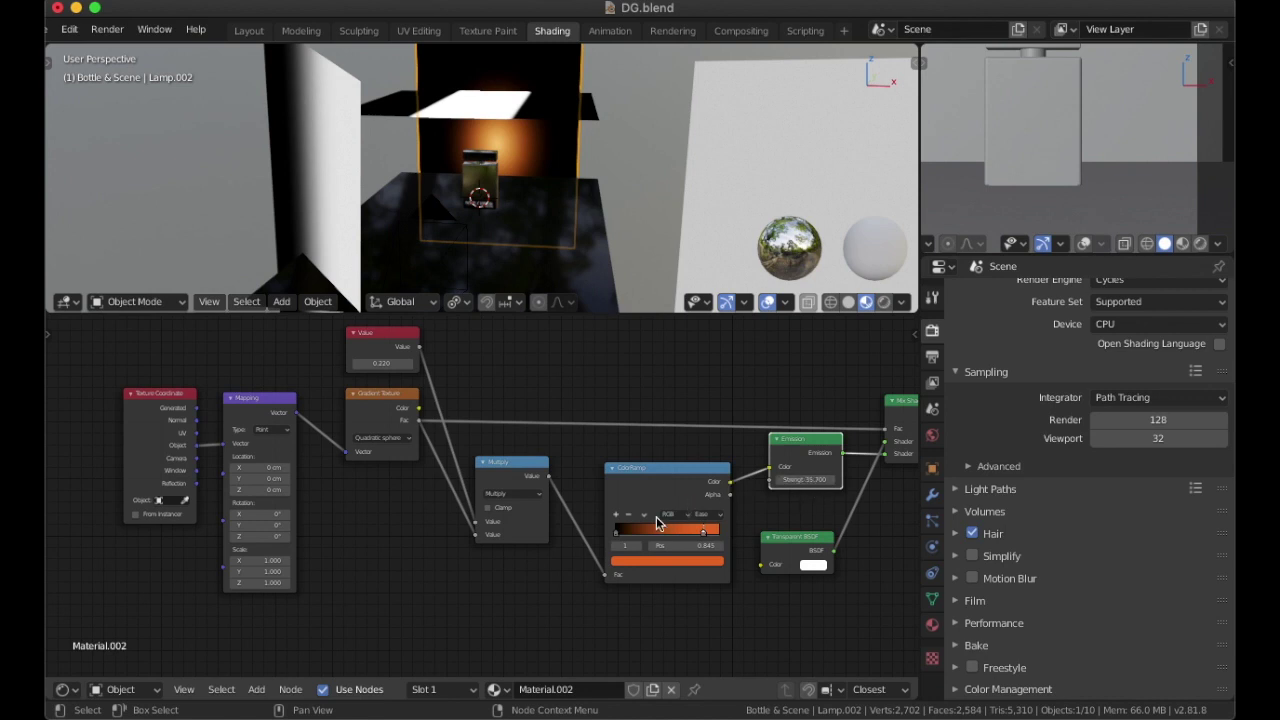
Step: Move Material.002's ColorRamp stop to 0.705 to reshape the orange glow
scroll(588, 322, up, 1)
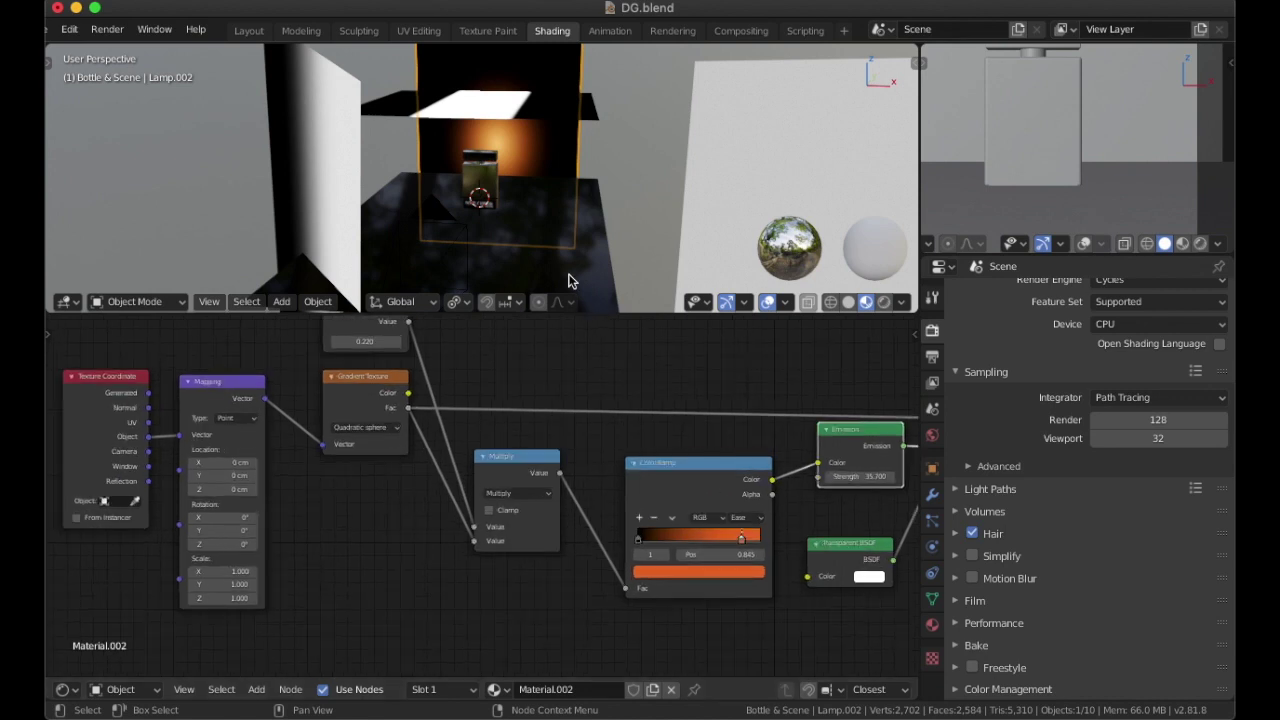
scroll(548, 242, up, 2)
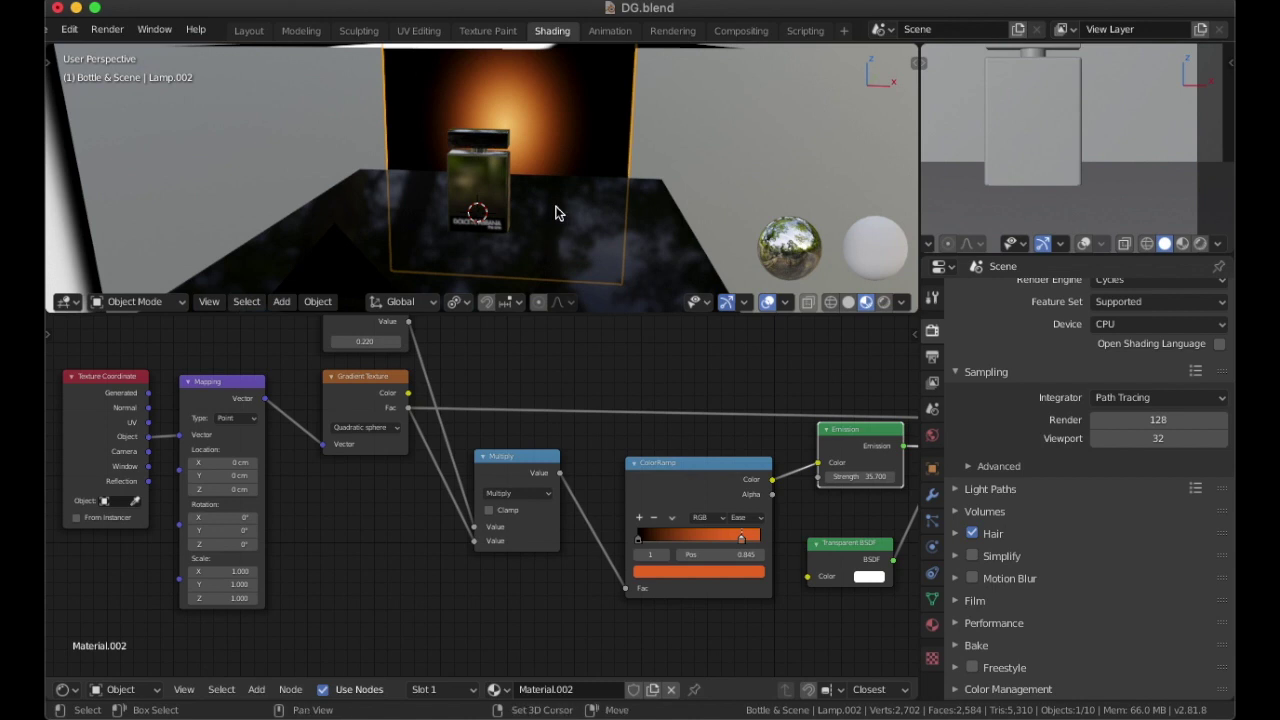
scroll(550, 230, up, 3)
middle_drag(525, 224, 525, 193)
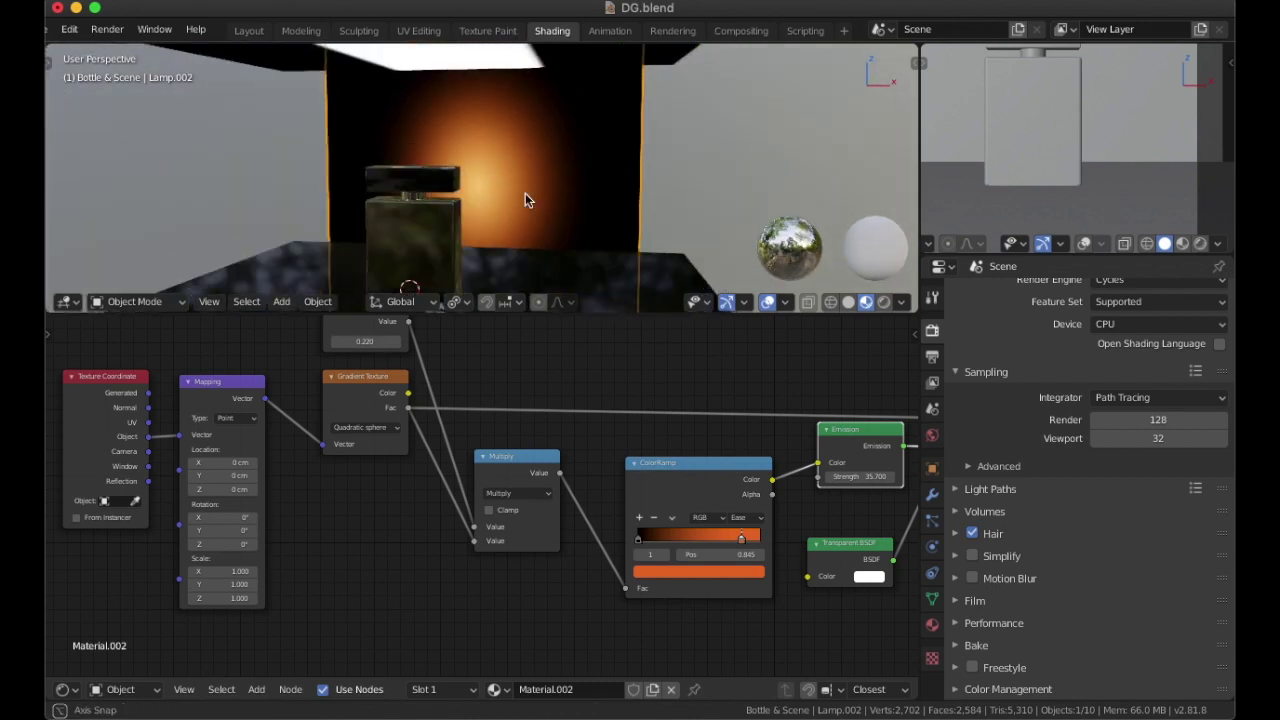
mouse_move(738, 541)
mouse_down()
mouse_move(660, 541)
mouse_move(742, 545)
mouse_move(723, 546)
mouse_up()
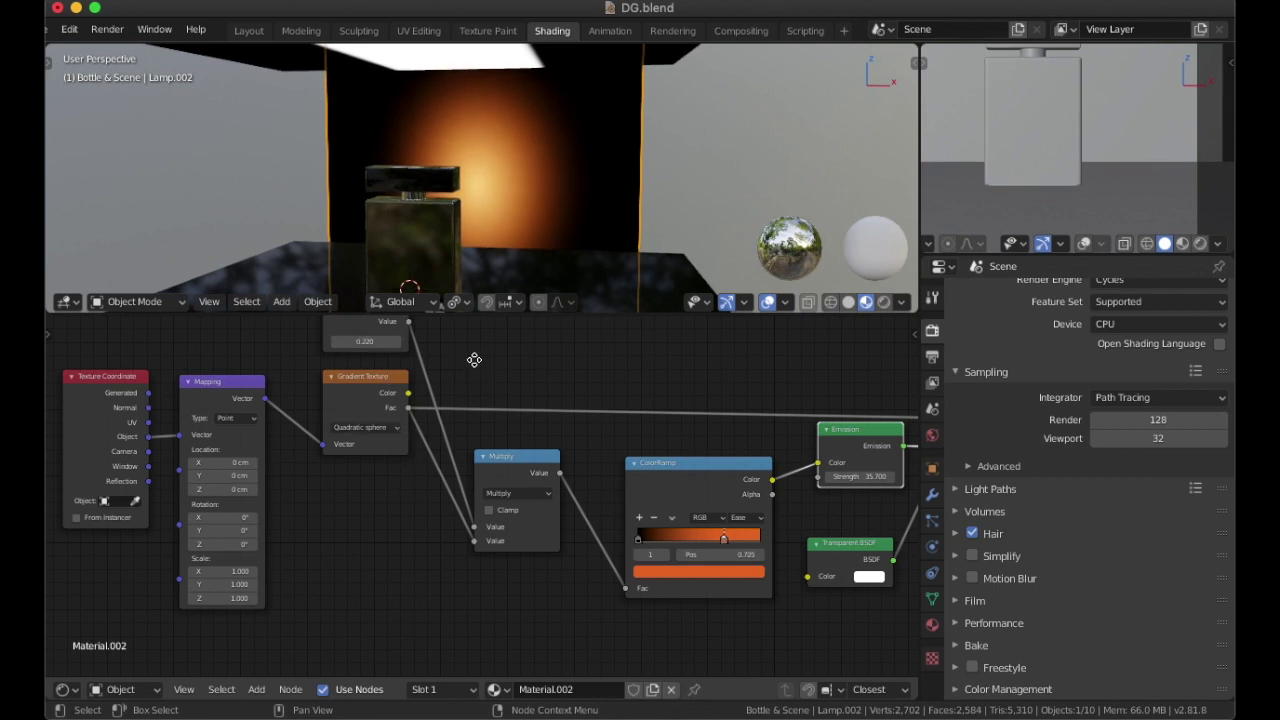
Step: Set the backdrop glow's Value node to 1.120
middle_drag(474, 360, 528, 410)
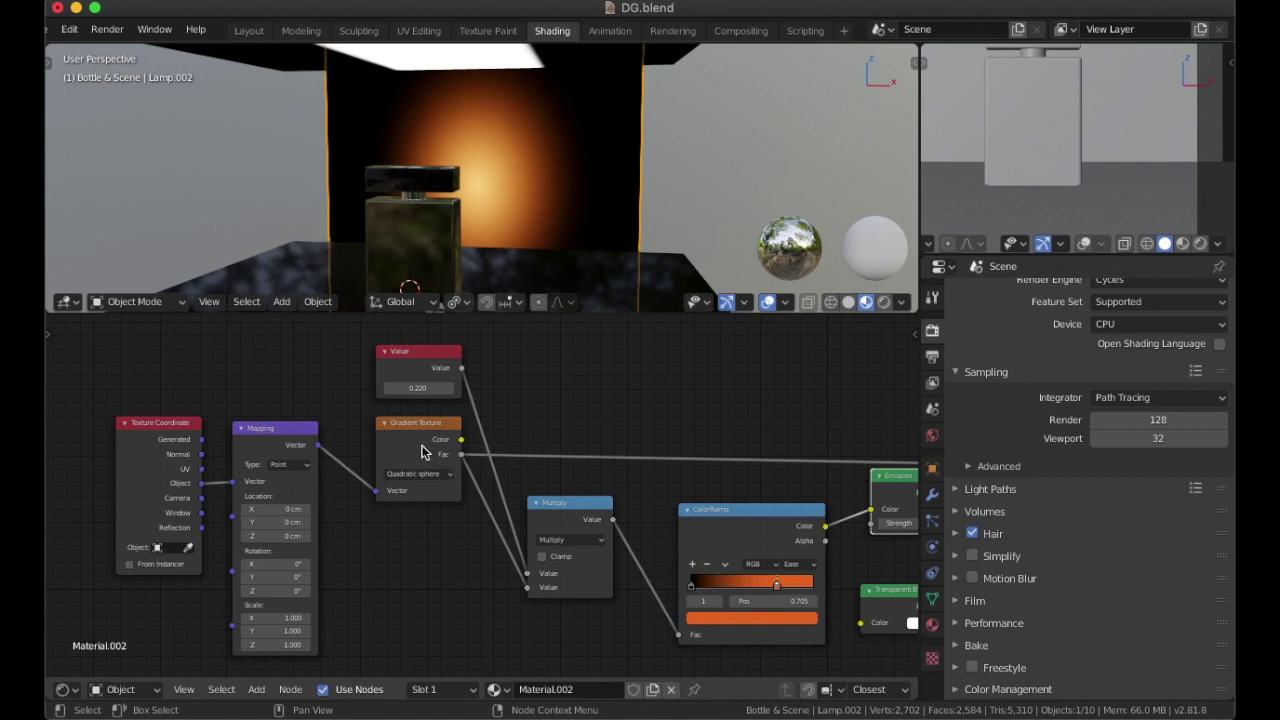
drag(416, 388, 492, 388)
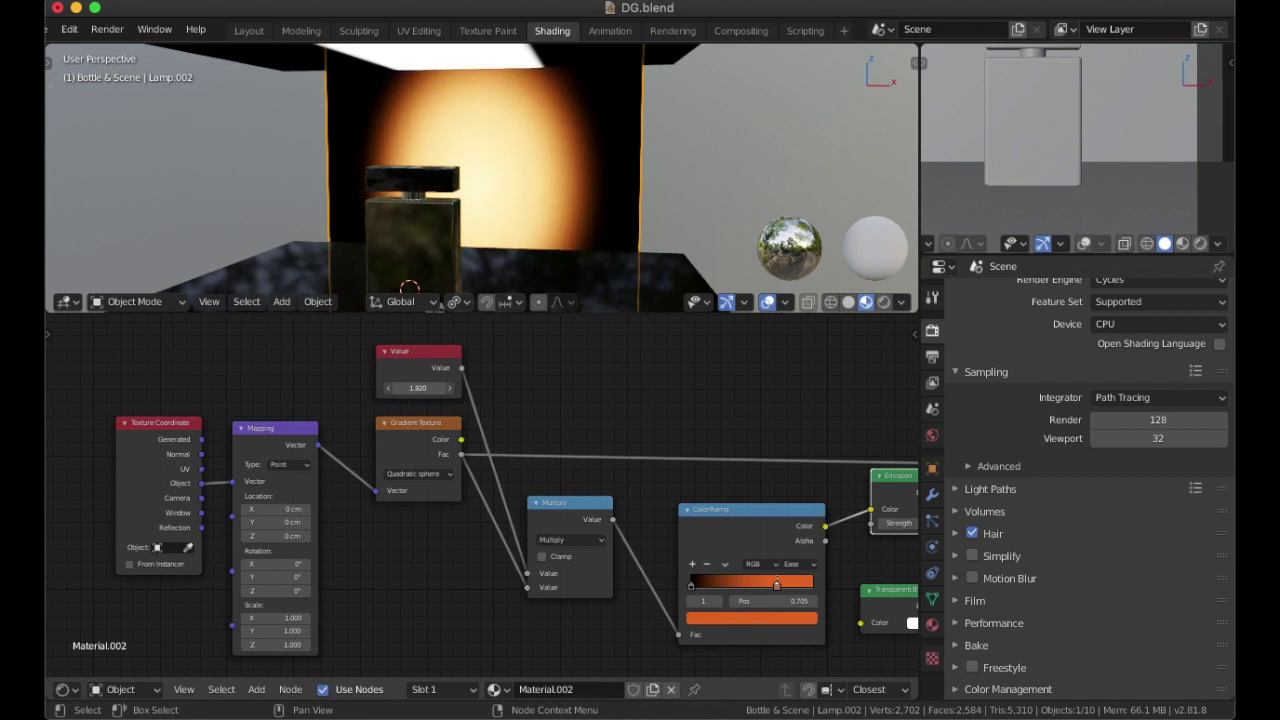
drag(418, 387, 365, 387)
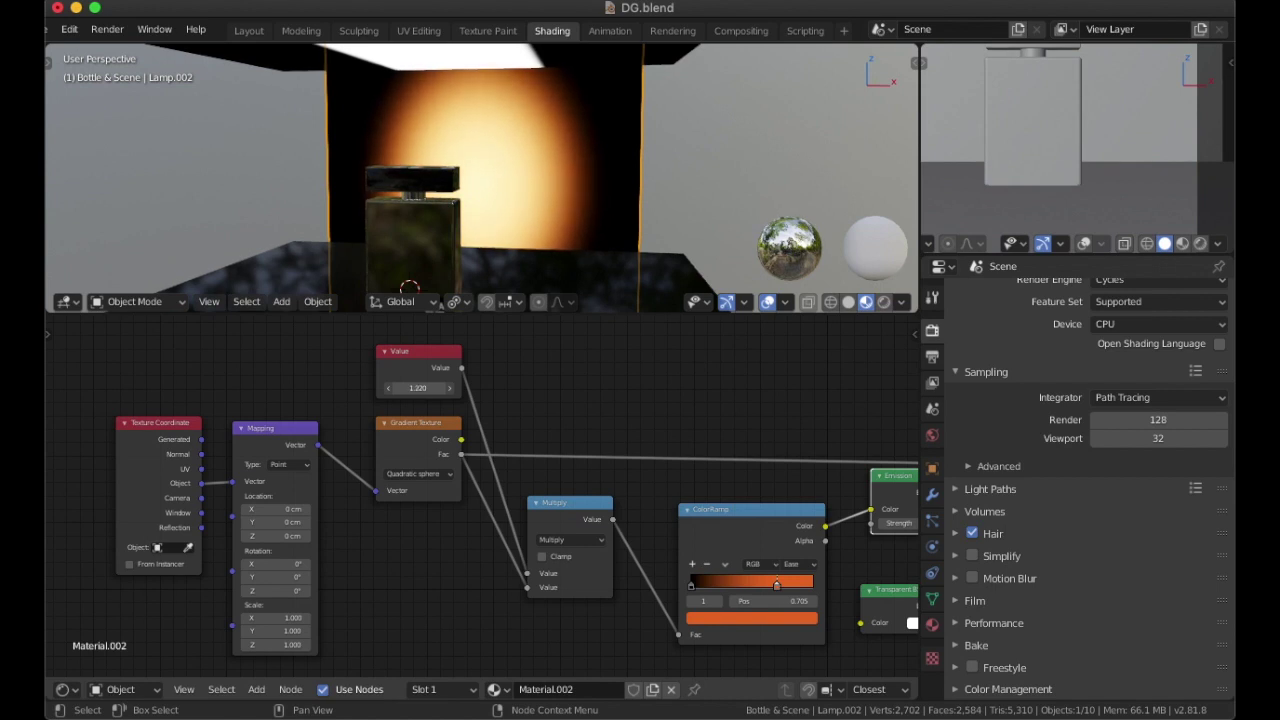
drag(418, 387, 405, 387)
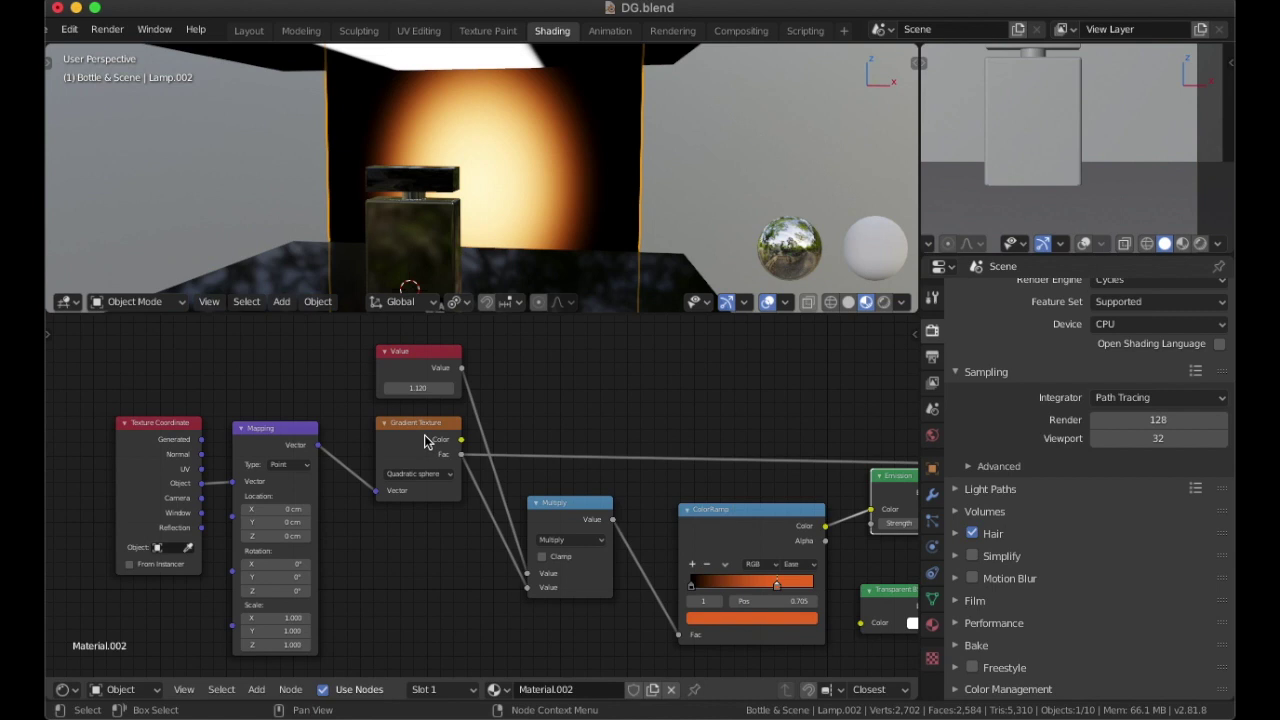
Step: Try the Spherical gradient type, then return the Gradient Texture to Quadratic sphere
click(440, 474)
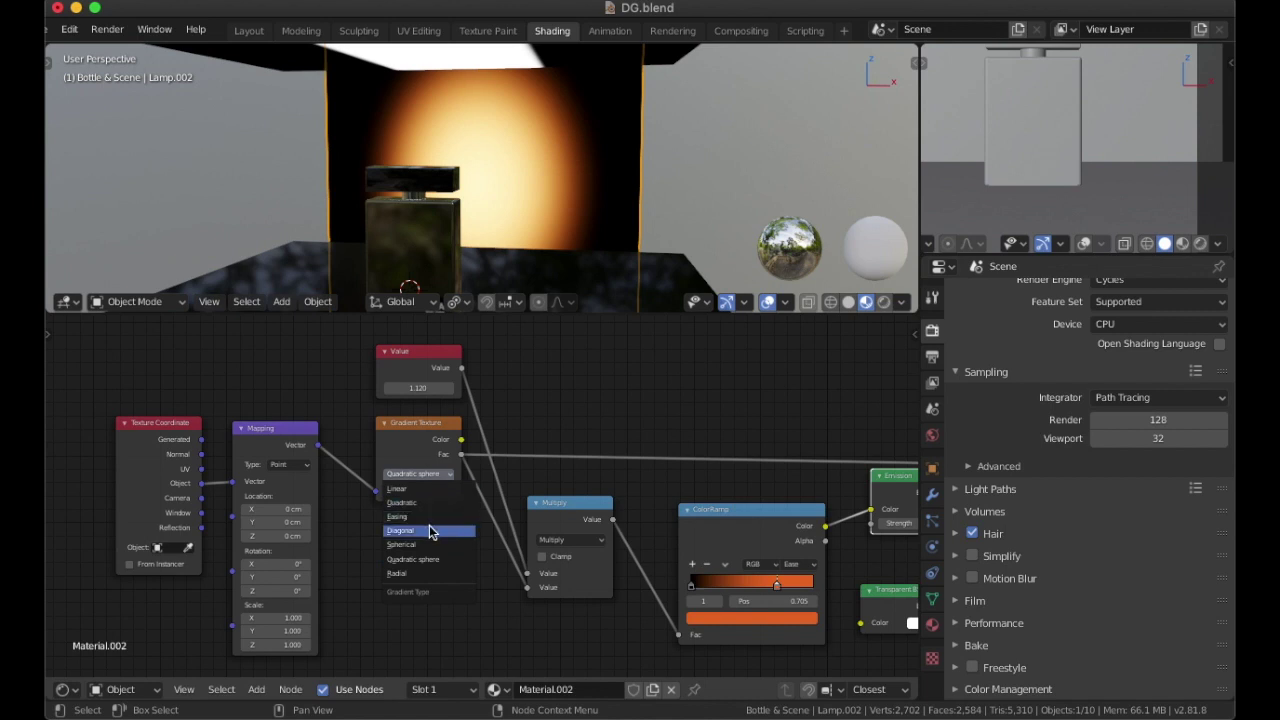
click(408, 452)
click(420, 474)
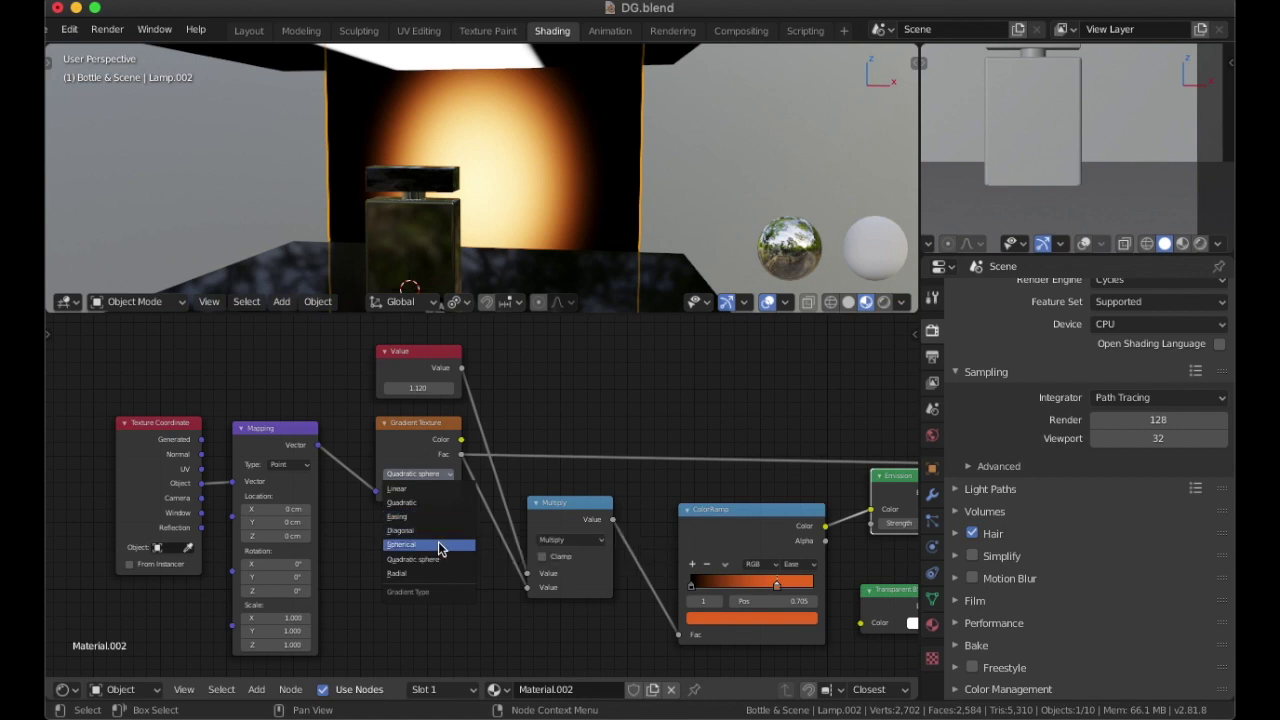
click(432, 544)
click(428, 473)
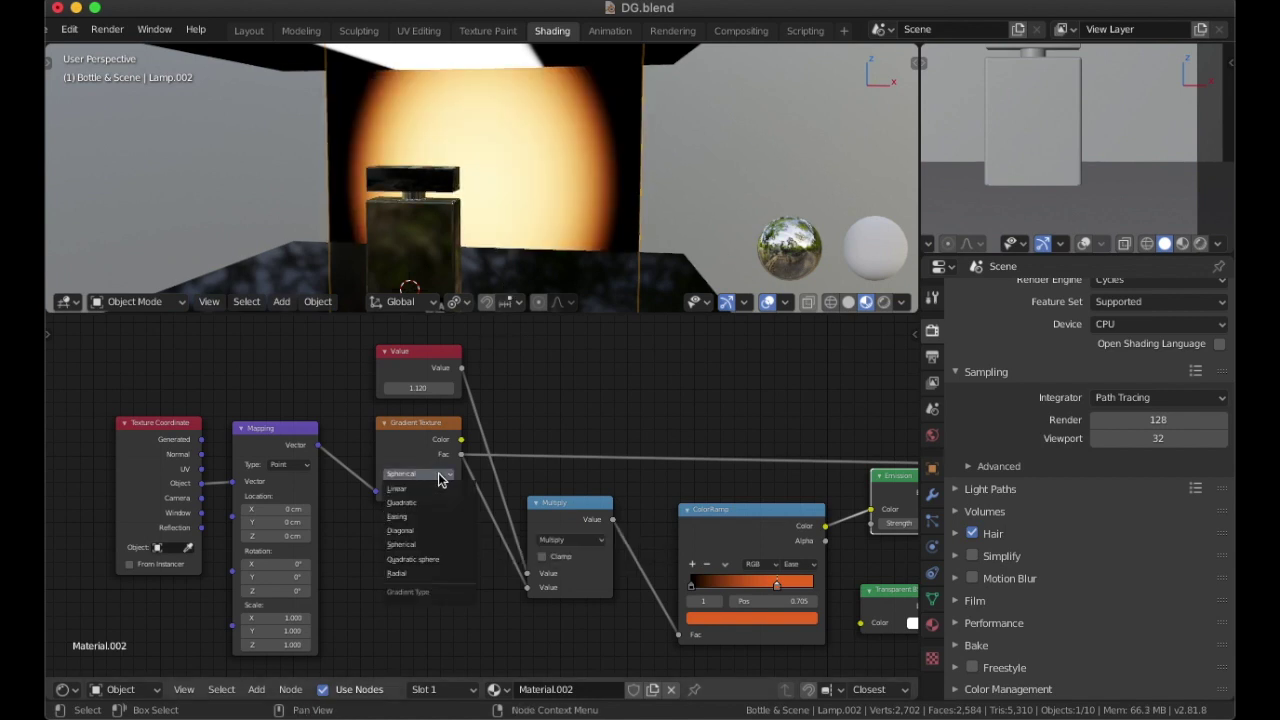
click(443, 479)
click(443, 480)
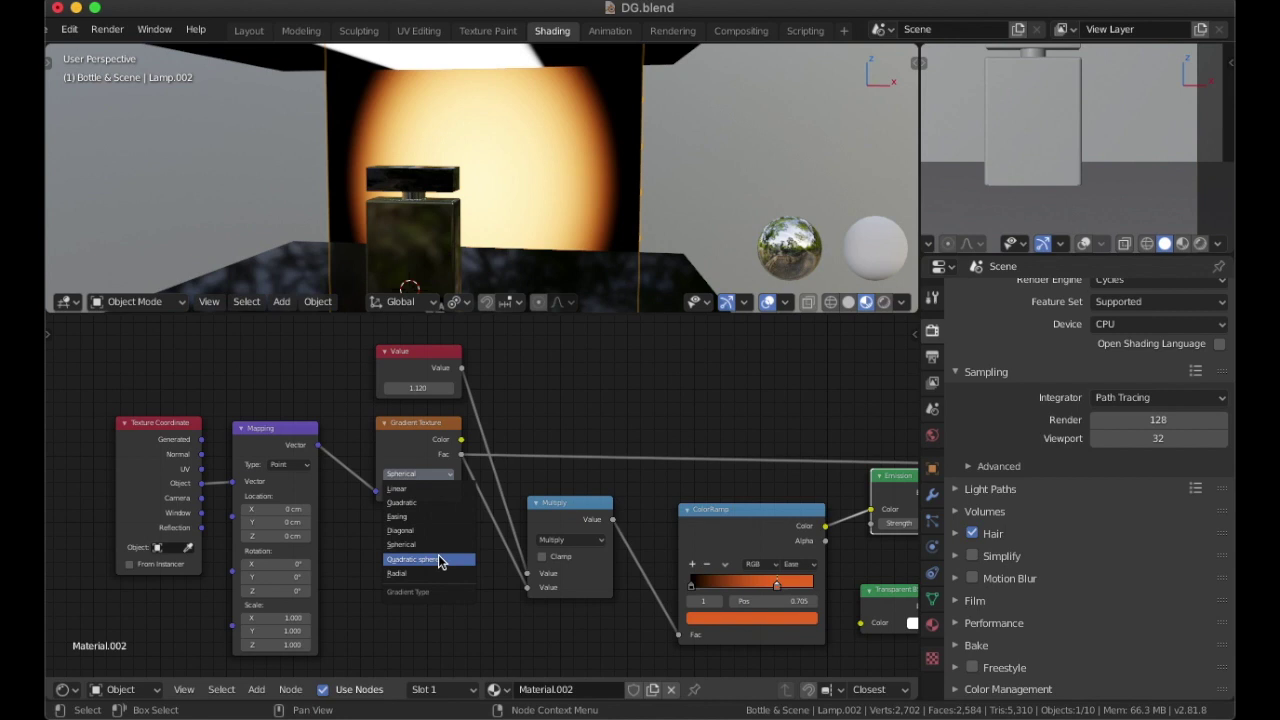
click(441, 559)
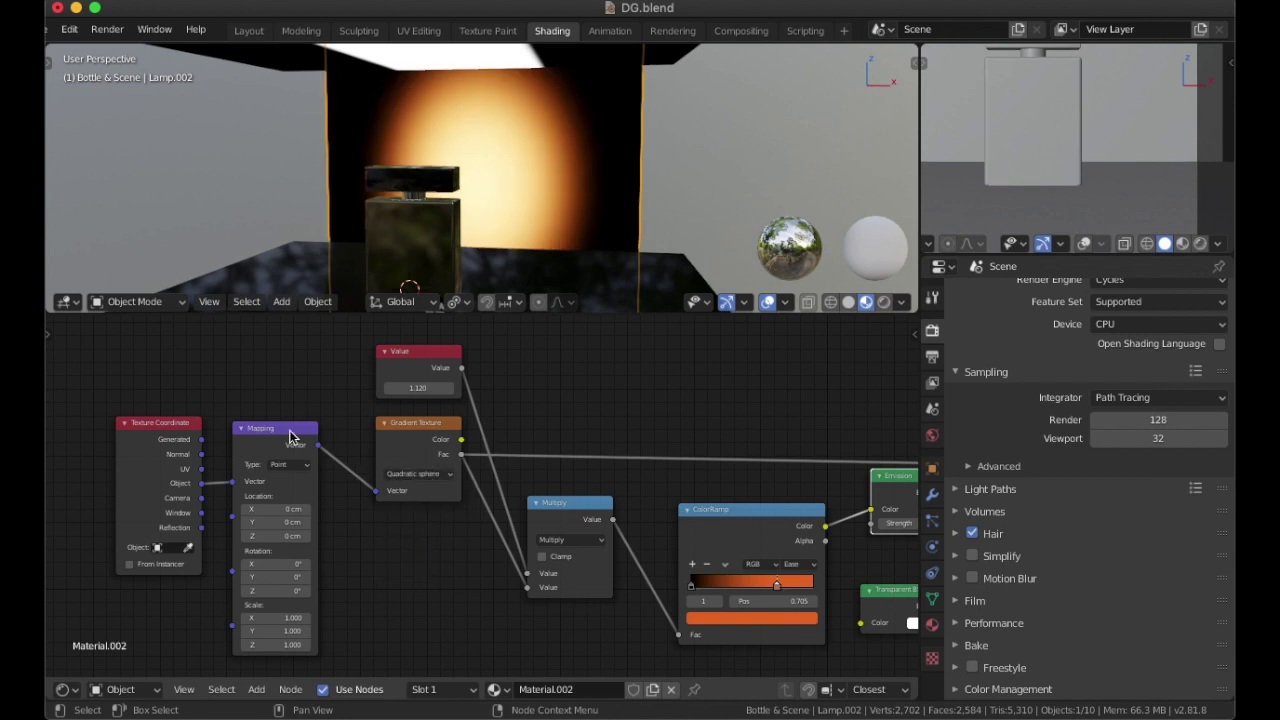
Step: Try scaling the backdrop plane along X twice, cancelling both to keep its width
drag(291, 438, 310, 440)
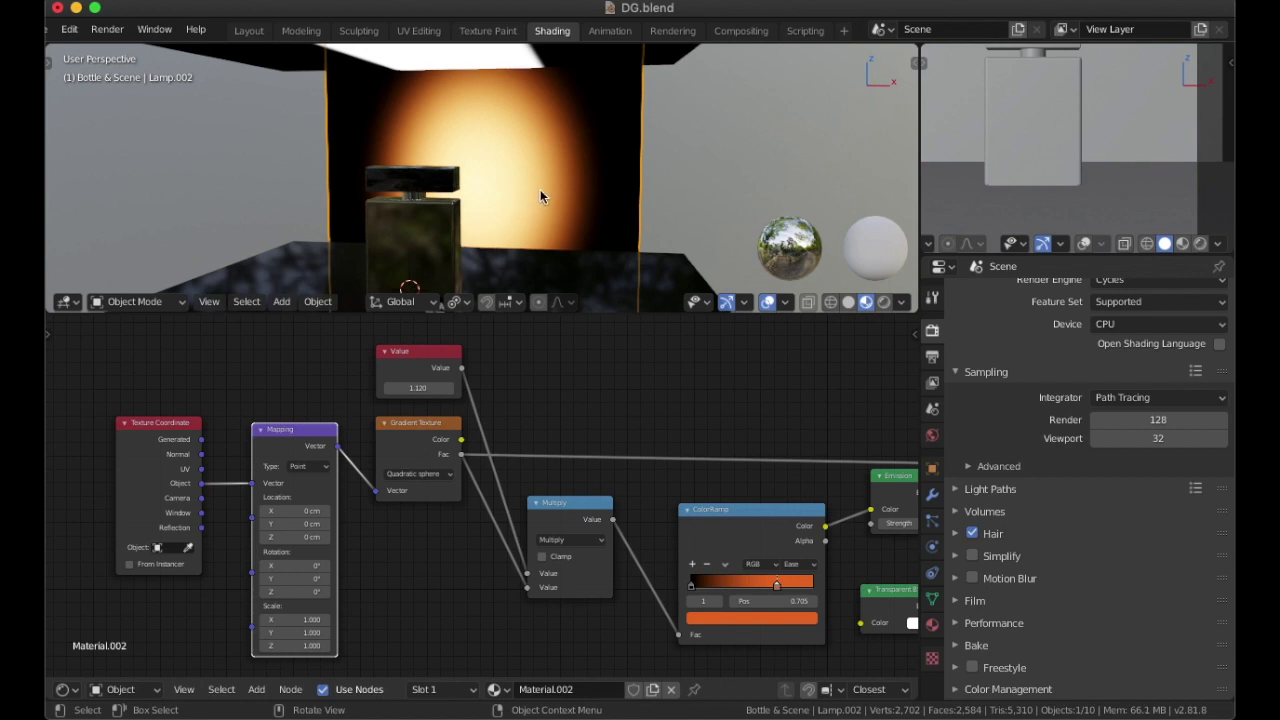
key(s)
key(x)
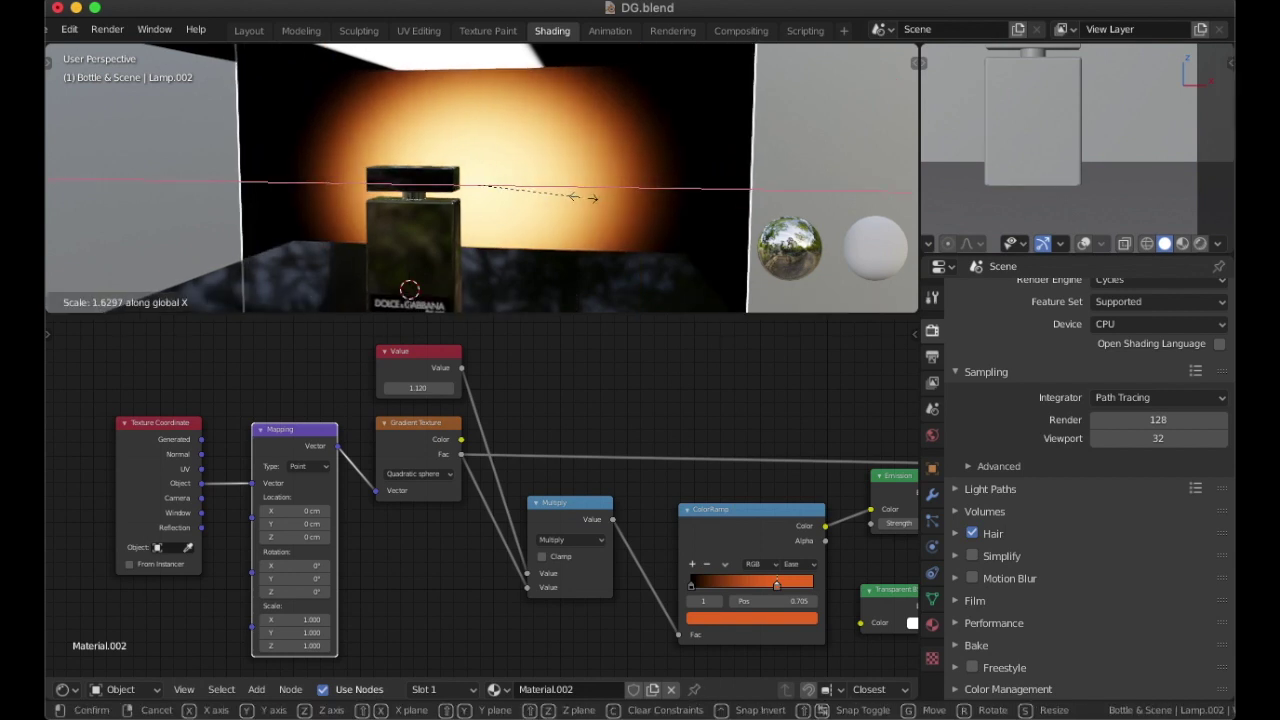
key(Escape)
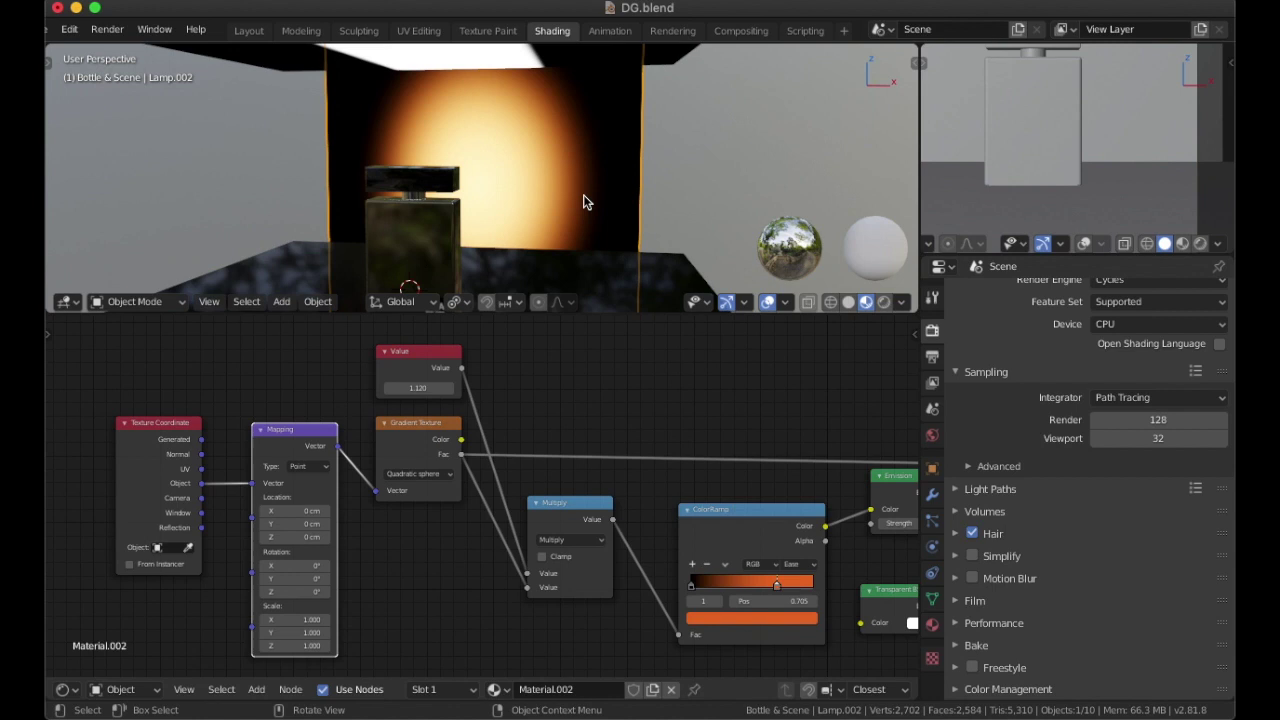
key(s)
key(x)
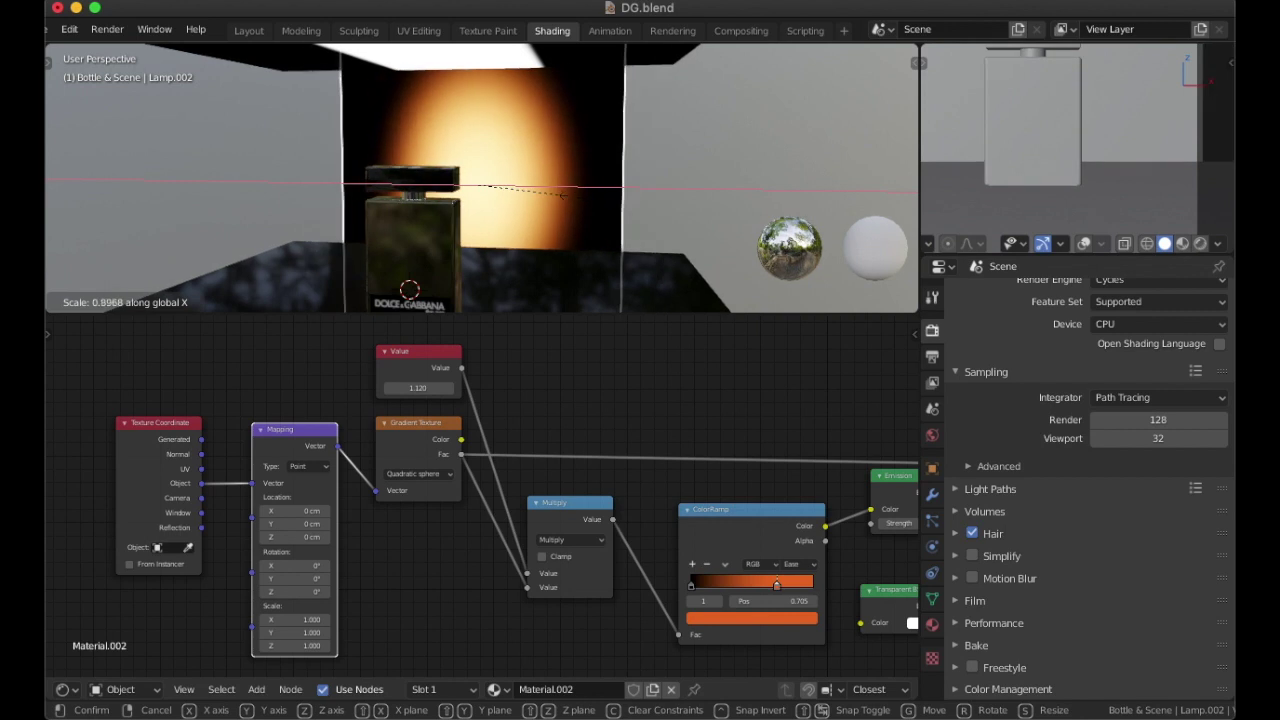
key(Escape)
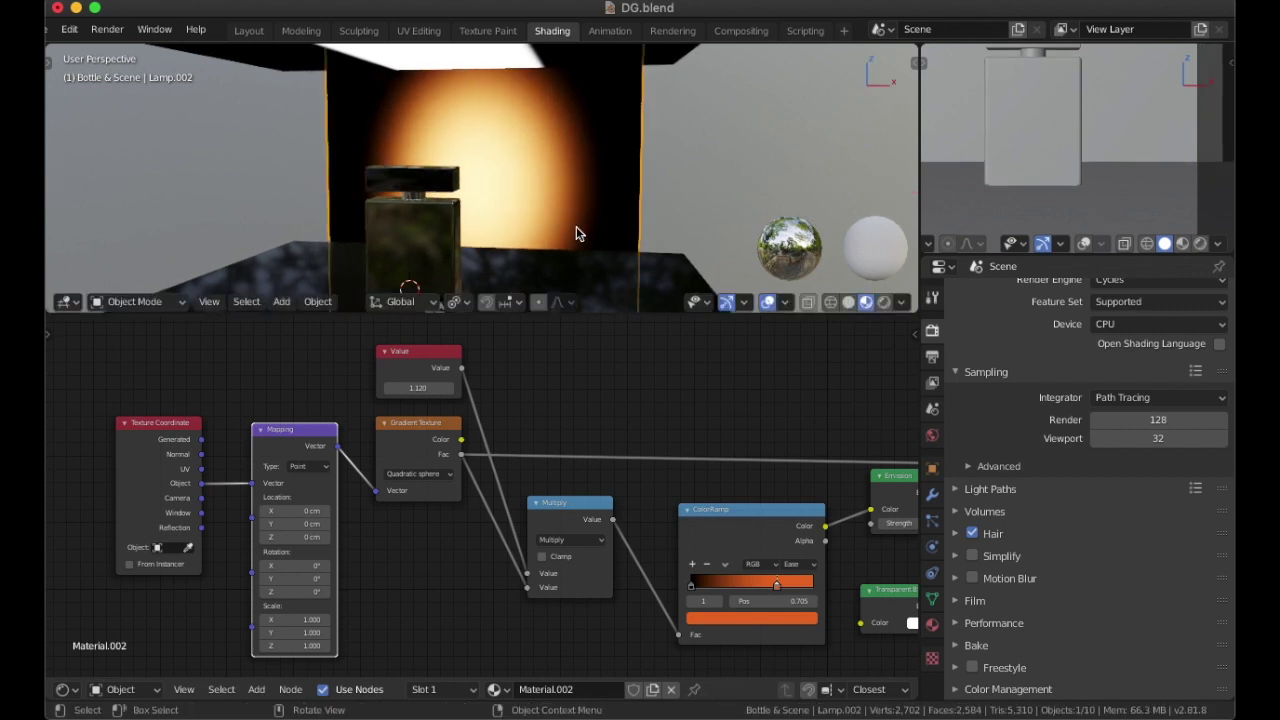
Step: Select the overhead Lamp plane to display its 'light' material nodes
scroll(556, 231, down, 3)
middle_drag(487, 214, 493, 202)
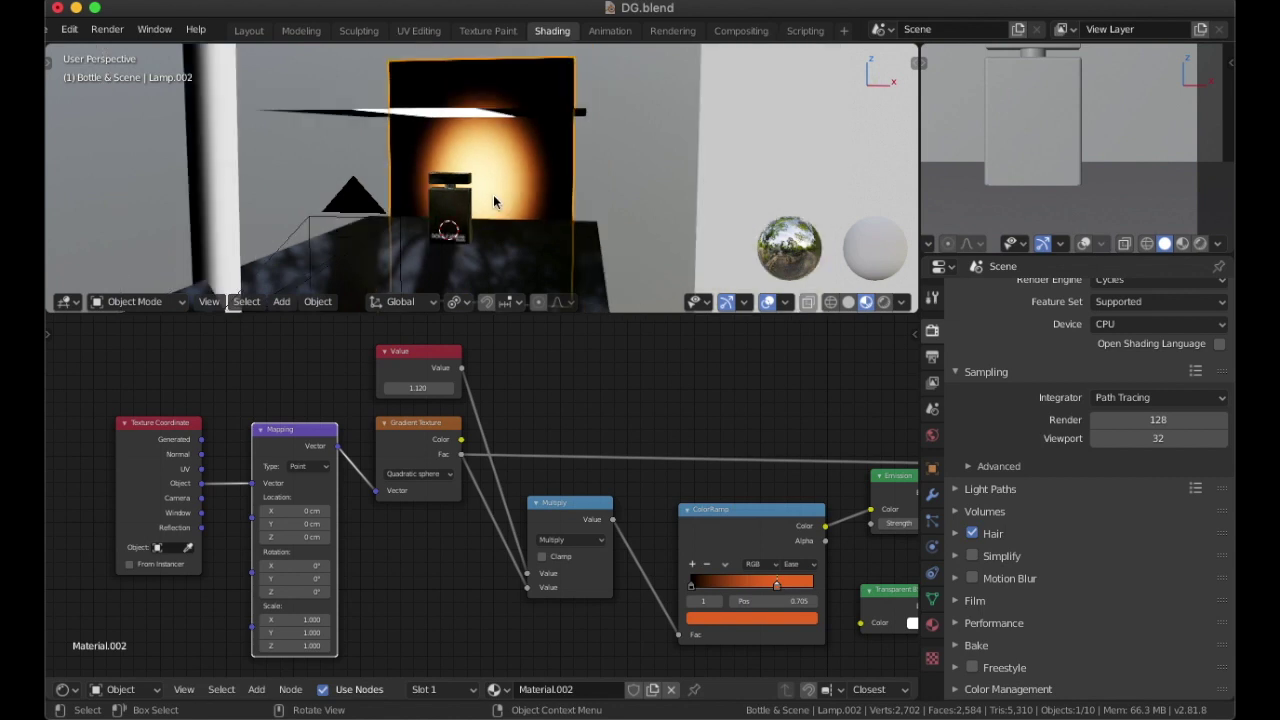
middle_drag(314, 148, 435, 130)
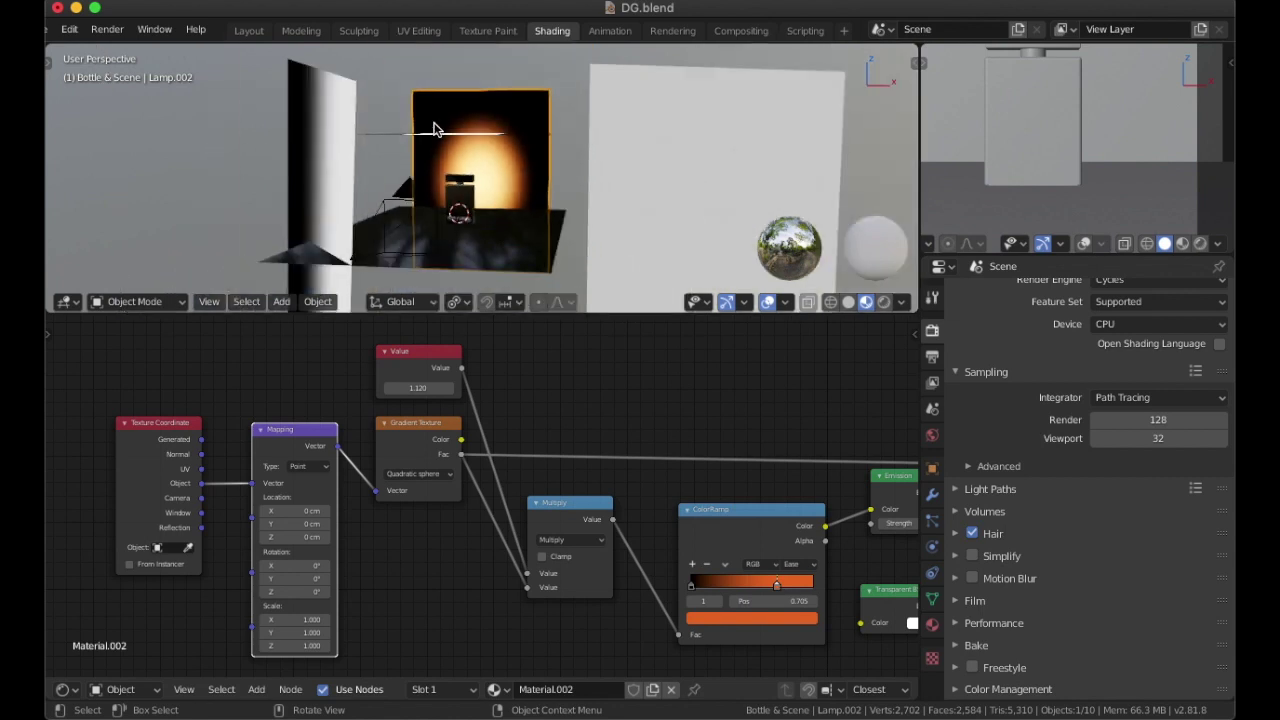
click(440, 141)
mouse_move(500, 210)
middle_down()
mouse_move(496, 163)
mouse_move(502, 193)
middle_up()
Step: Connect Separate XYZ's Y output to Combine XYZ's Y input in the light material
scroll(502, 194, up, 2)
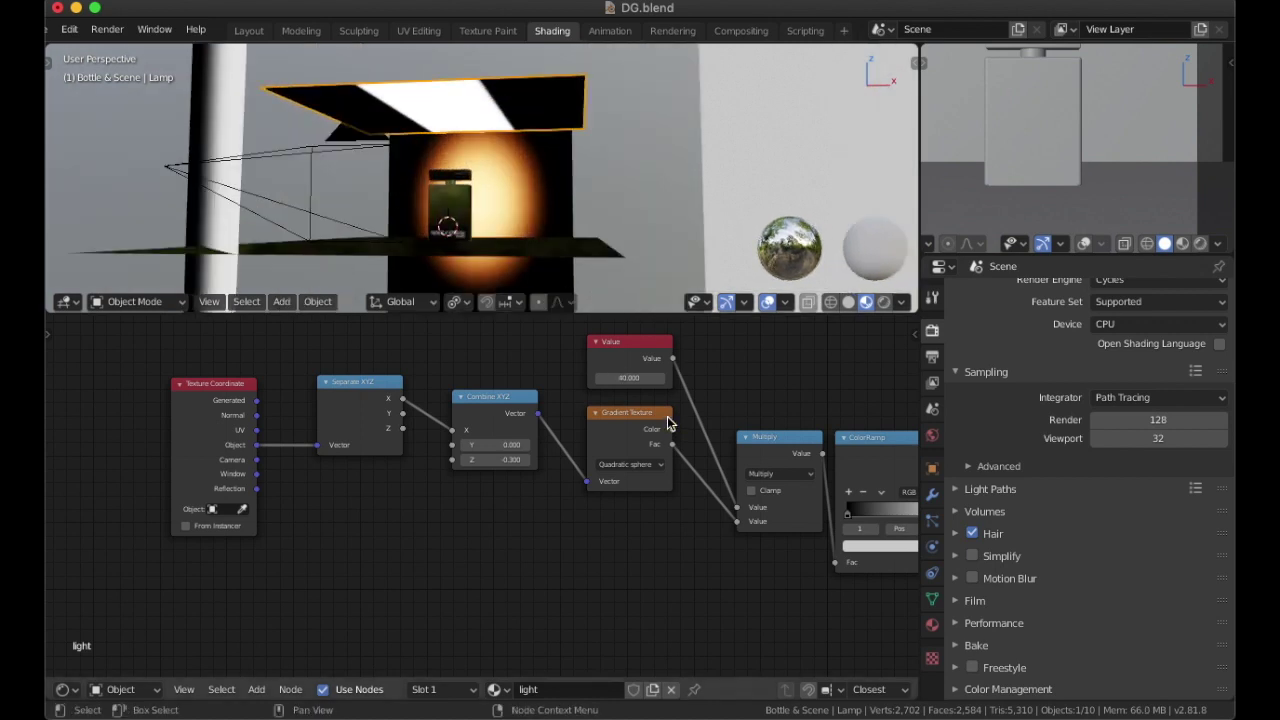
scroll(667, 416, down, 1)
middle_drag(722, 425, 686, 409)
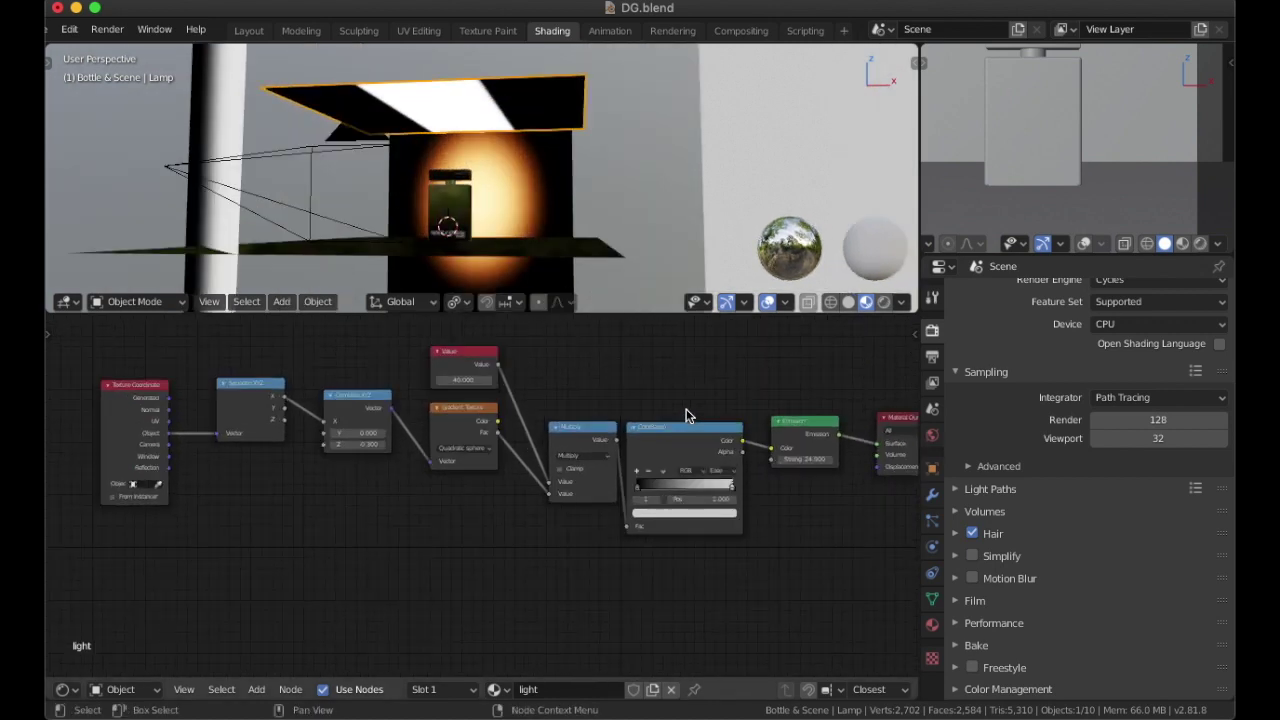
scroll(641, 395, down, 1)
scroll(634, 394, up, 2)
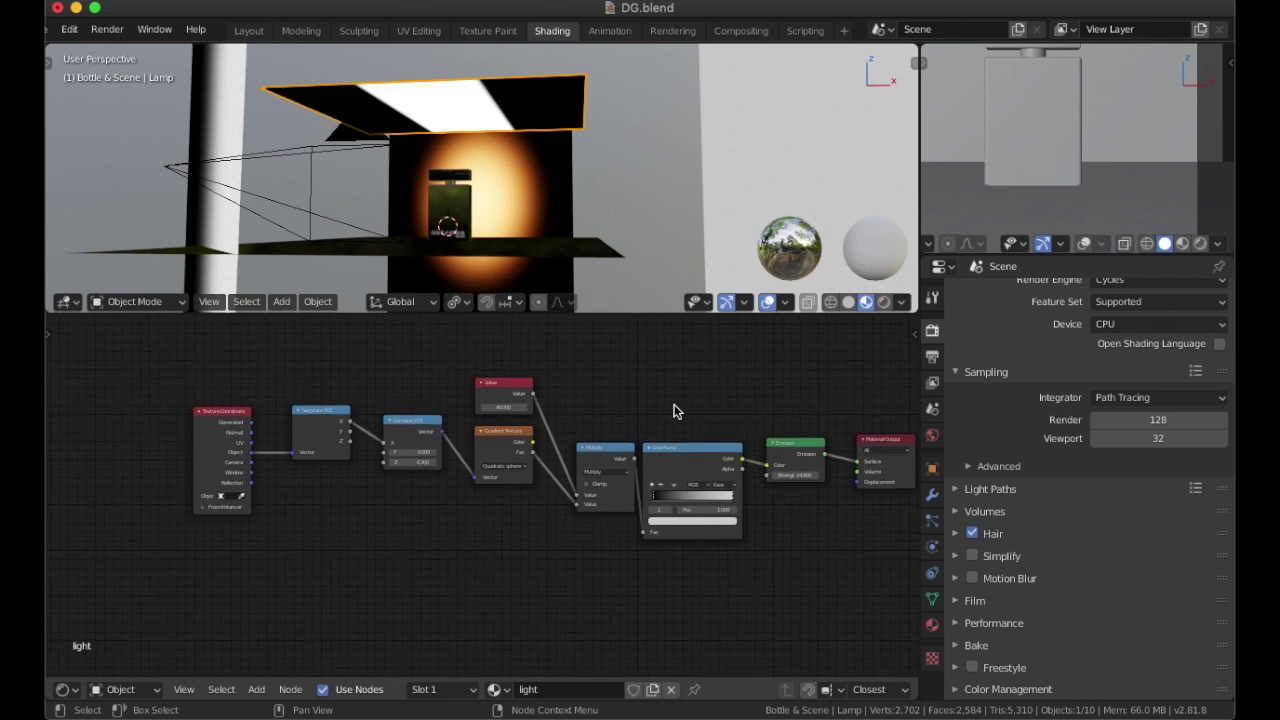
scroll(680, 405, up, 1)
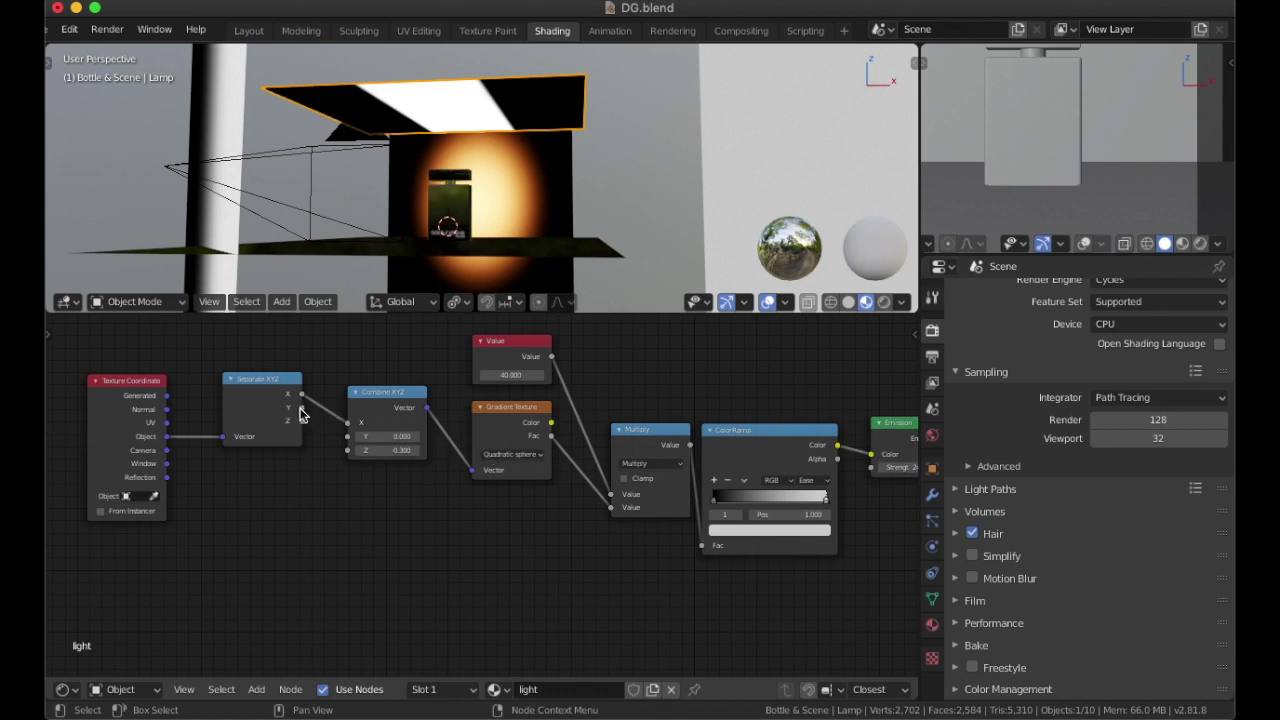
drag(301, 409, 316, 424)
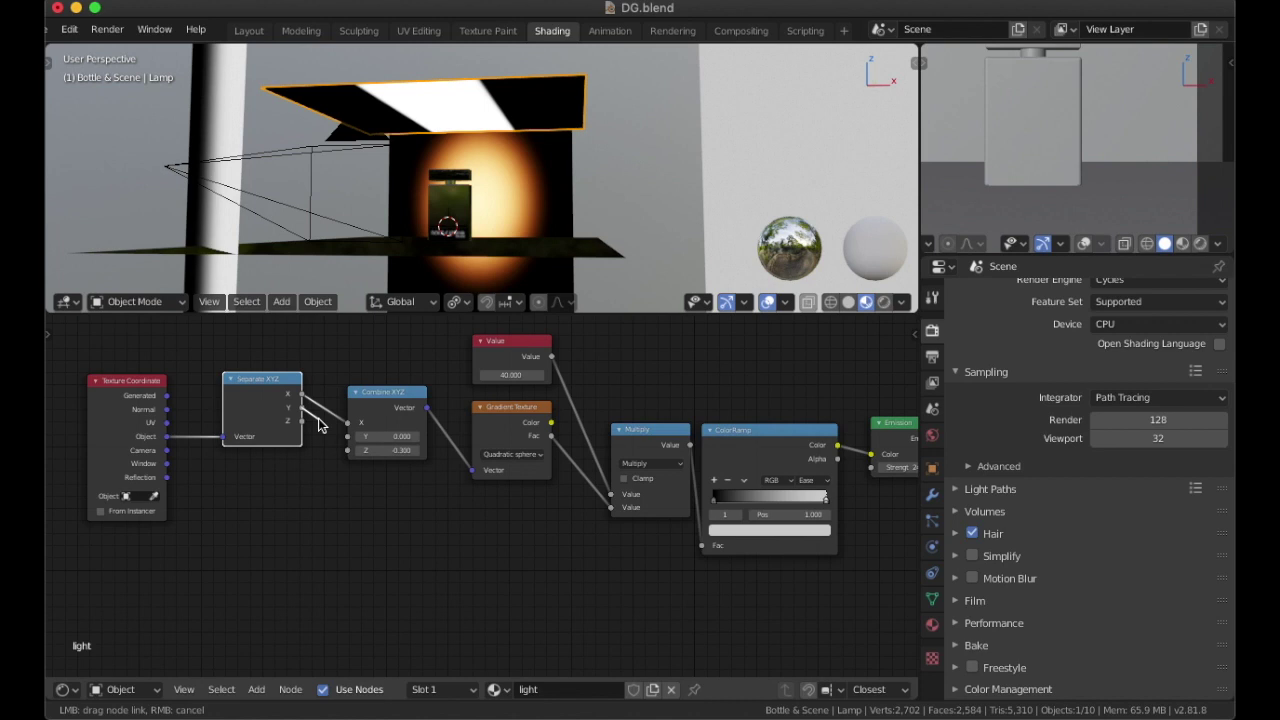
drag(318, 425, 338, 437)
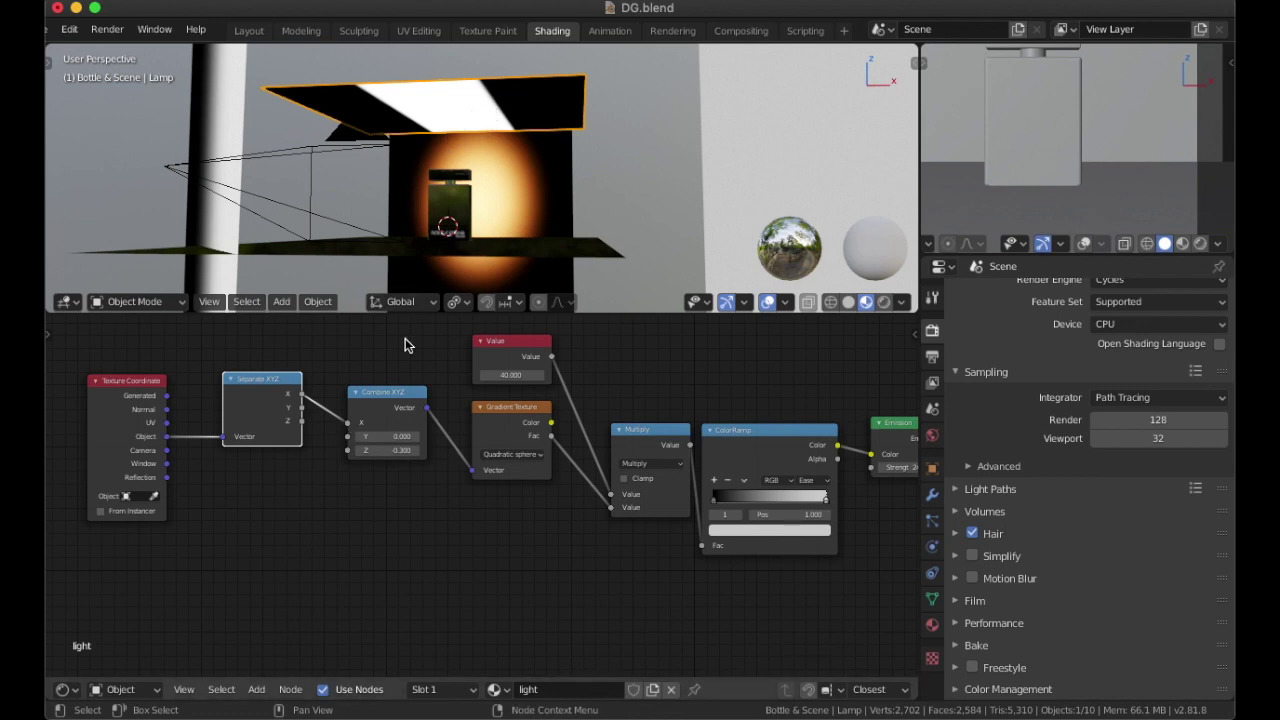
mouse_move(303, 410)
mouse_down()
mouse_move(352, 452)
mouse_move(320, 400)
mouse_up()
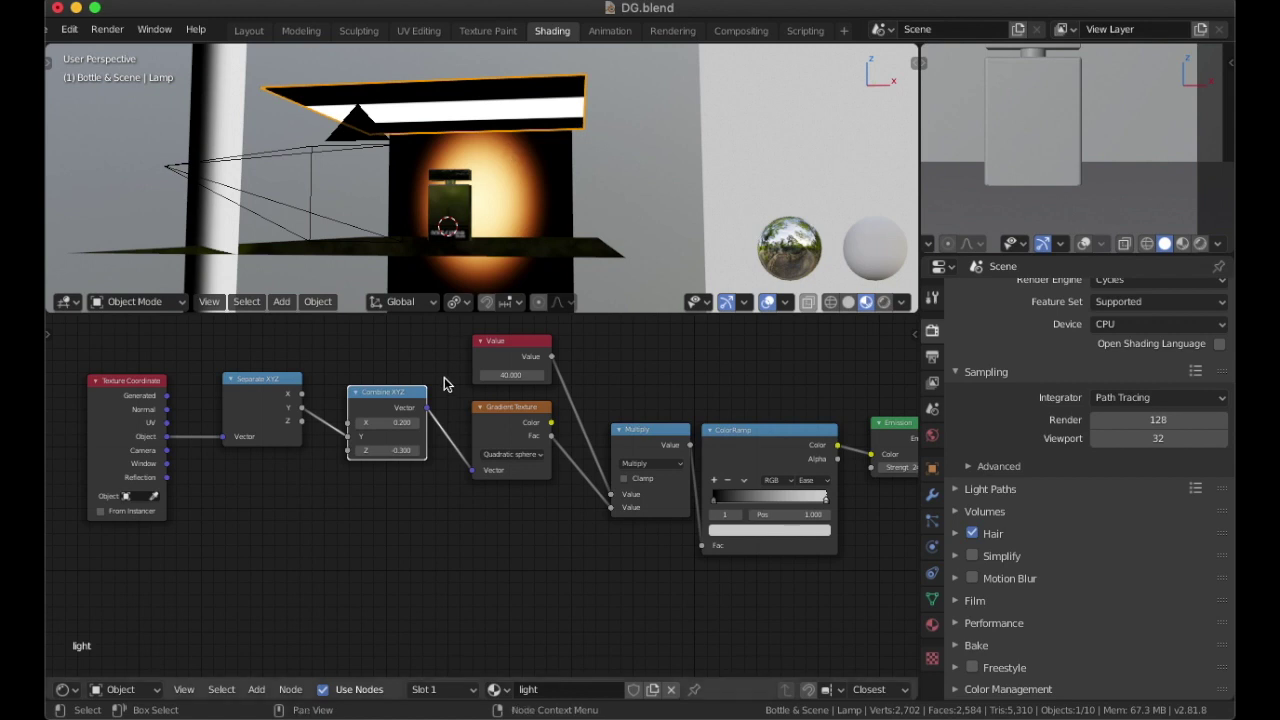
Step: Link Separate XYZ's X to Combine XYZ's X, testing Z at -0.600 before restoring -0.300
drag(302, 394, 316, 438)
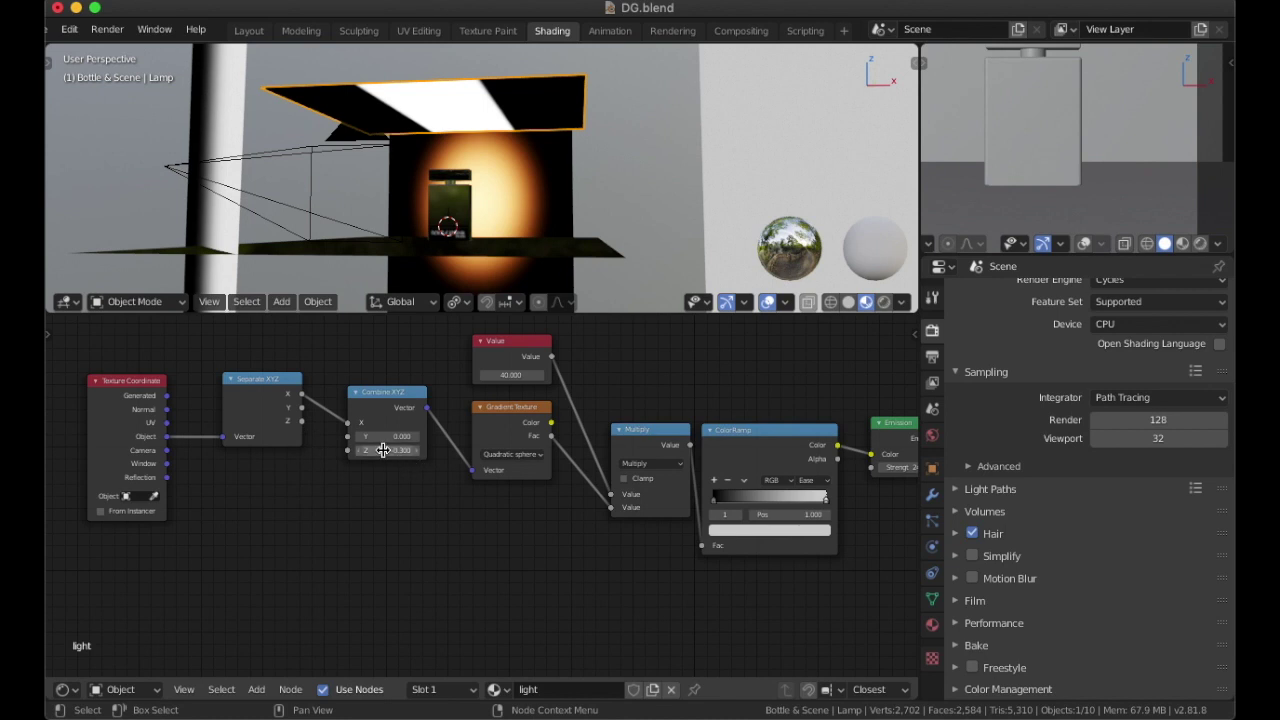
drag(383, 450, 348, 450)
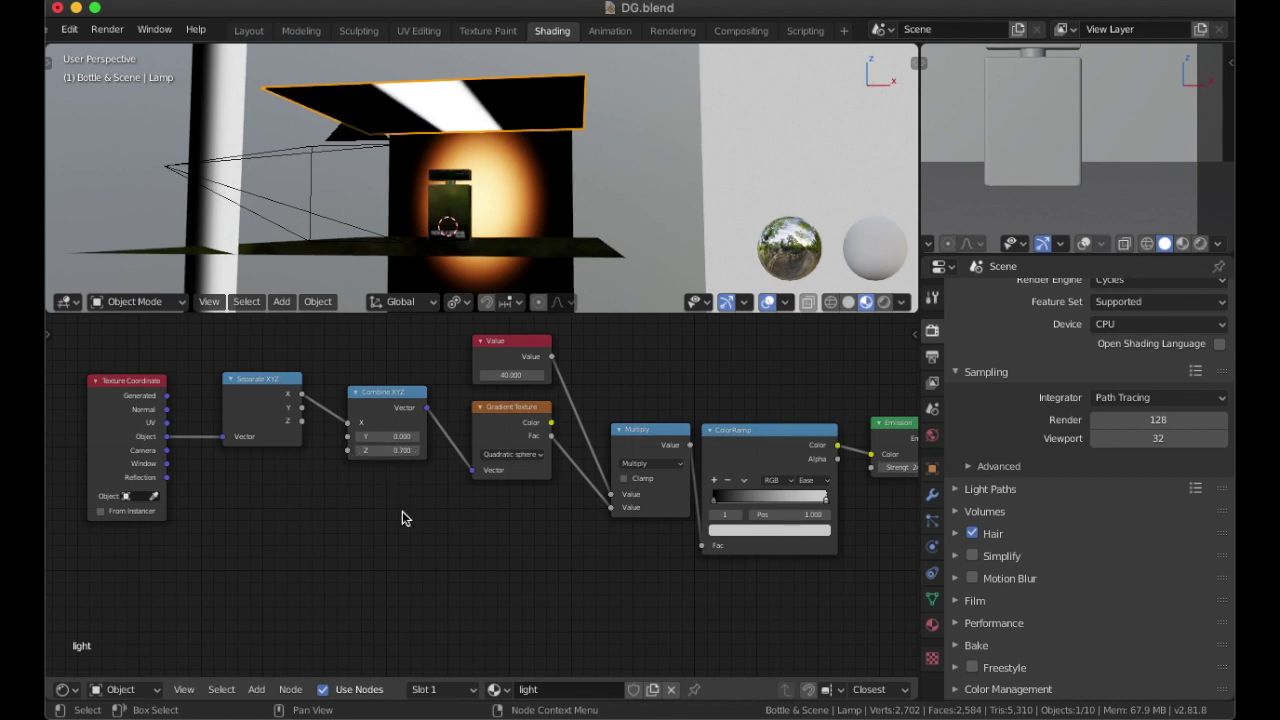
key(ctrl+z)
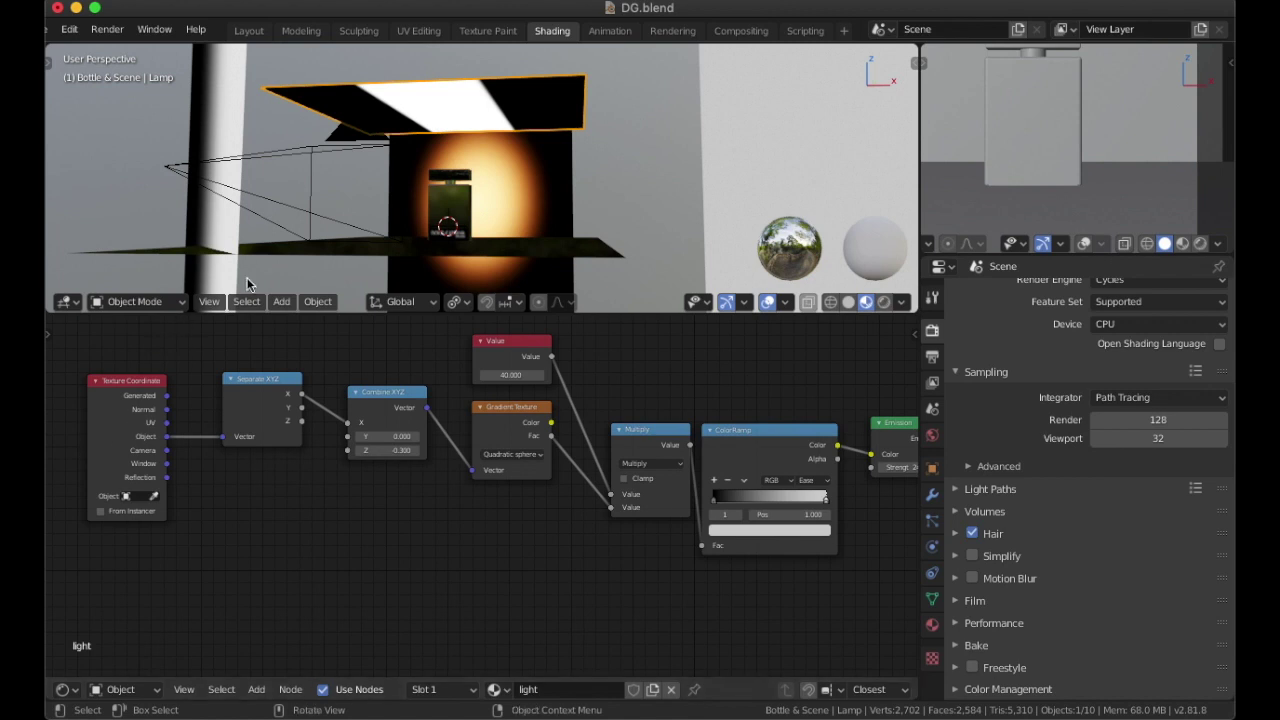
scroll(265, 258, down, 4)
Step: Select the left glowing plane and frame its Light2 node chain starting at Combine XYZ
click(373, 177)
middle_drag(373, 177, 453, 267)
scroll(466, 391, down, 2)
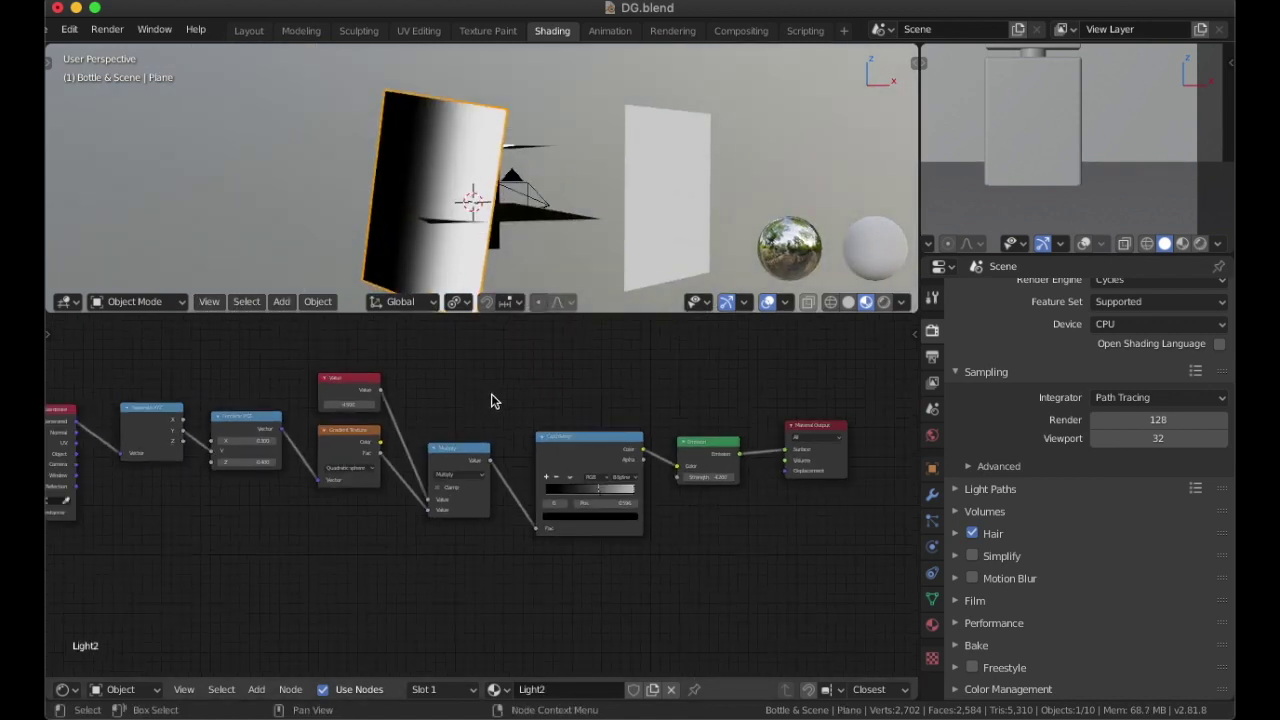
middle_drag(466, 383, 525, 393)
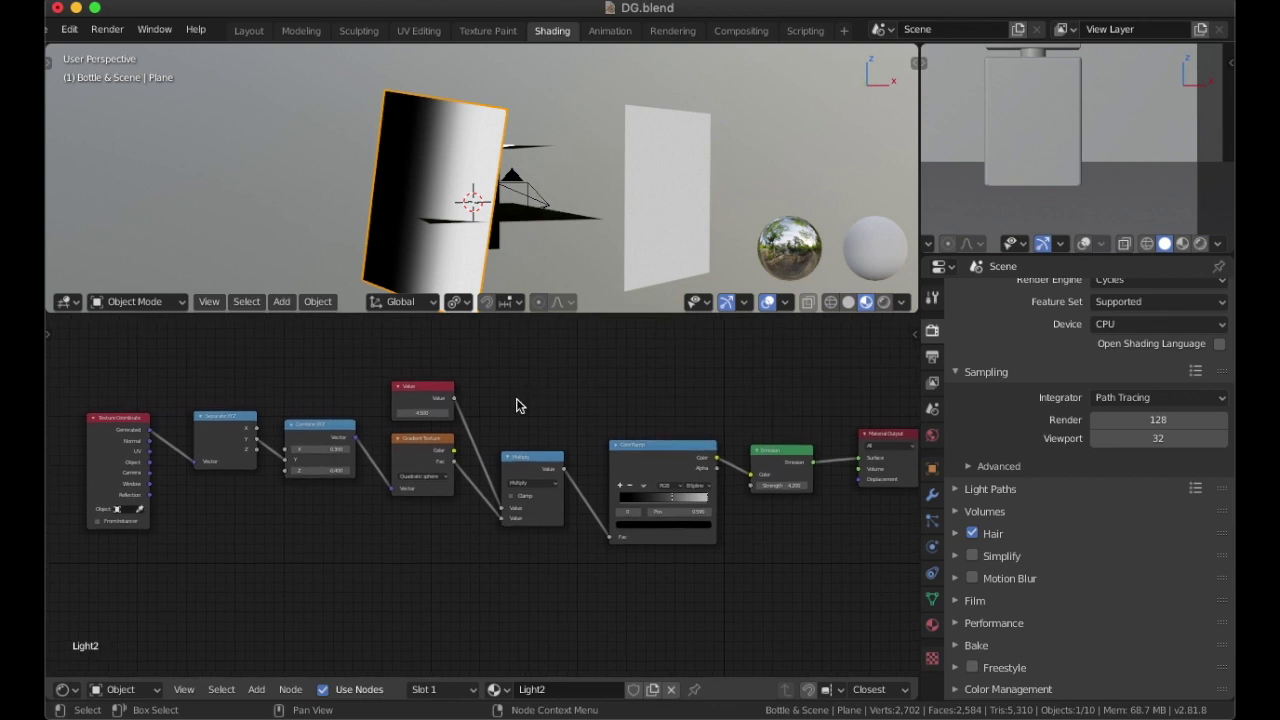
scroll(584, 421, up, 1)
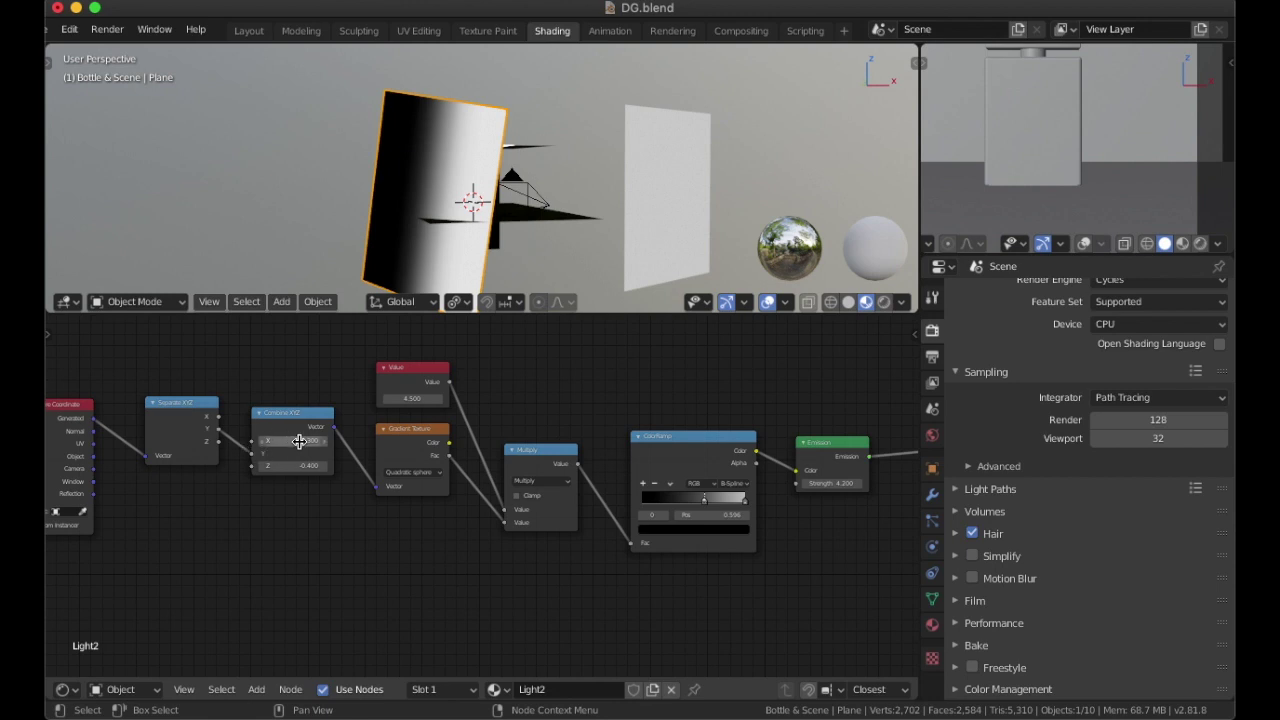
Step: Test and revert the Combine XYZ X offset, then bring the ColorRamp and Emission nodes into view
drag(296, 443, 347, 459)
key(super+z)
key(super+z)
scroll(736, 486, up, 2)
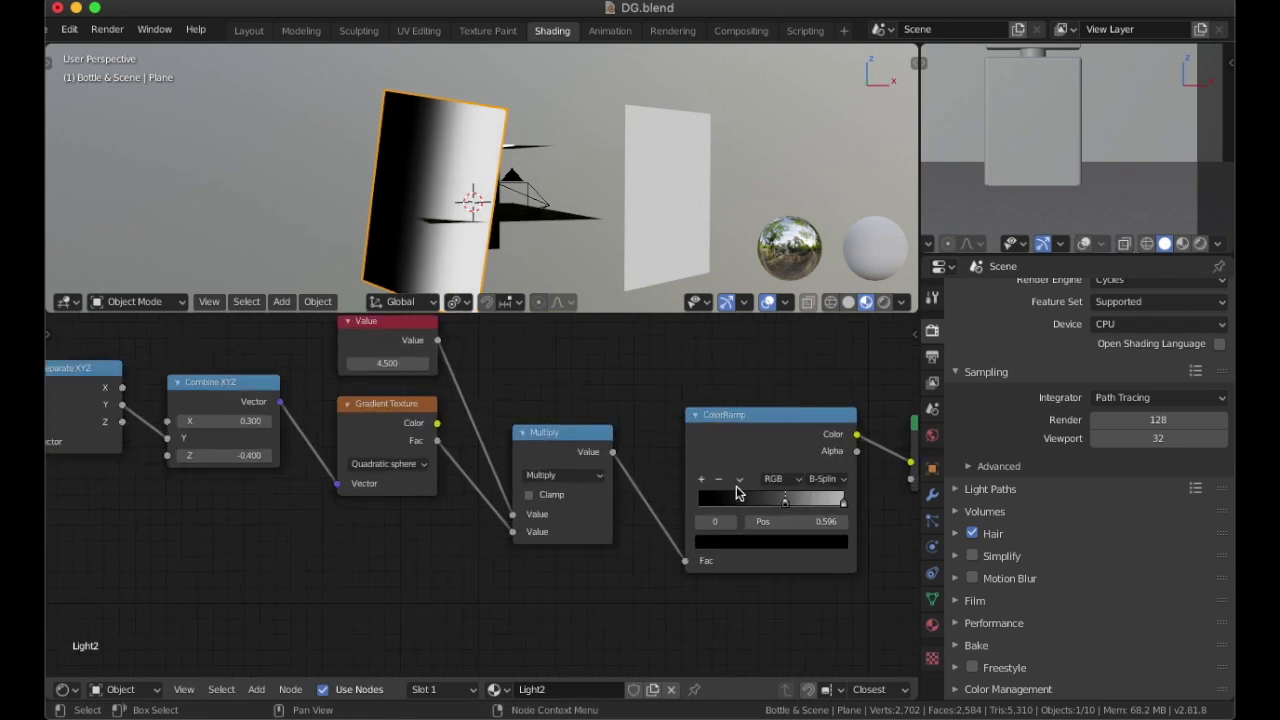
middle_drag(764, 458, 668, 451)
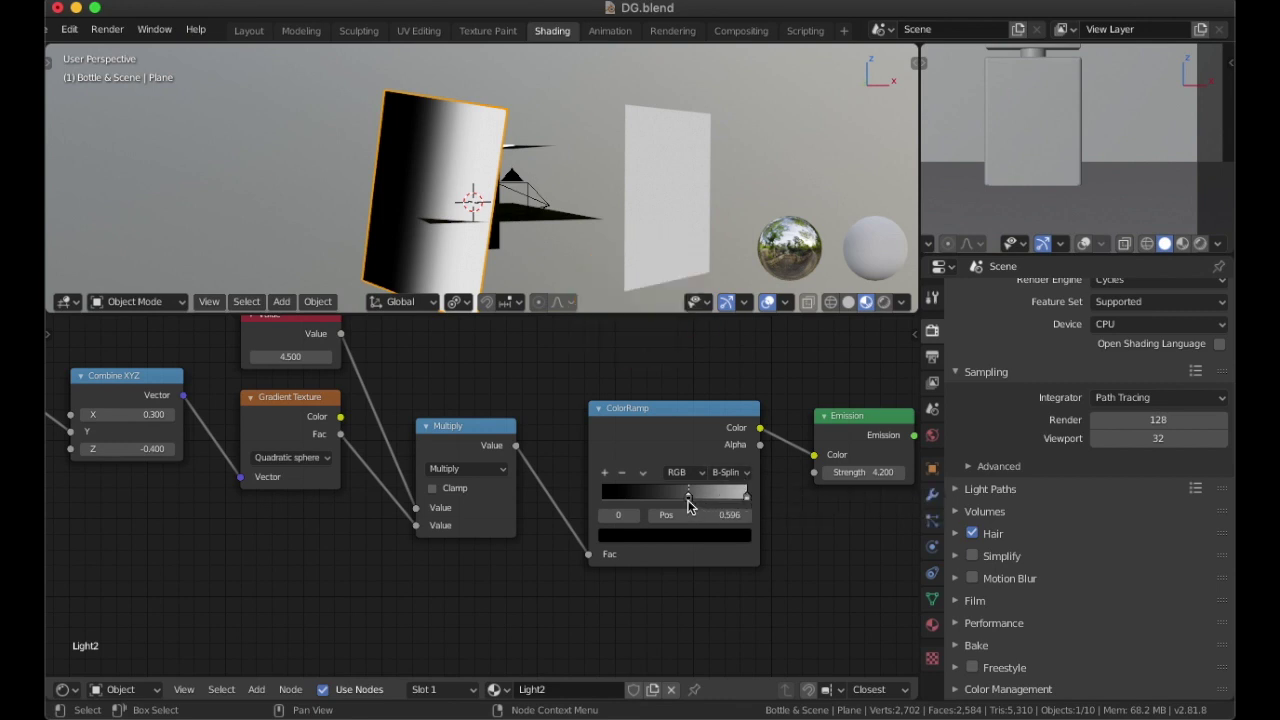
mouse_move(687, 499)
mouse_down()
mouse_move(662, 494)
mouse_move(682, 495)
mouse_up()
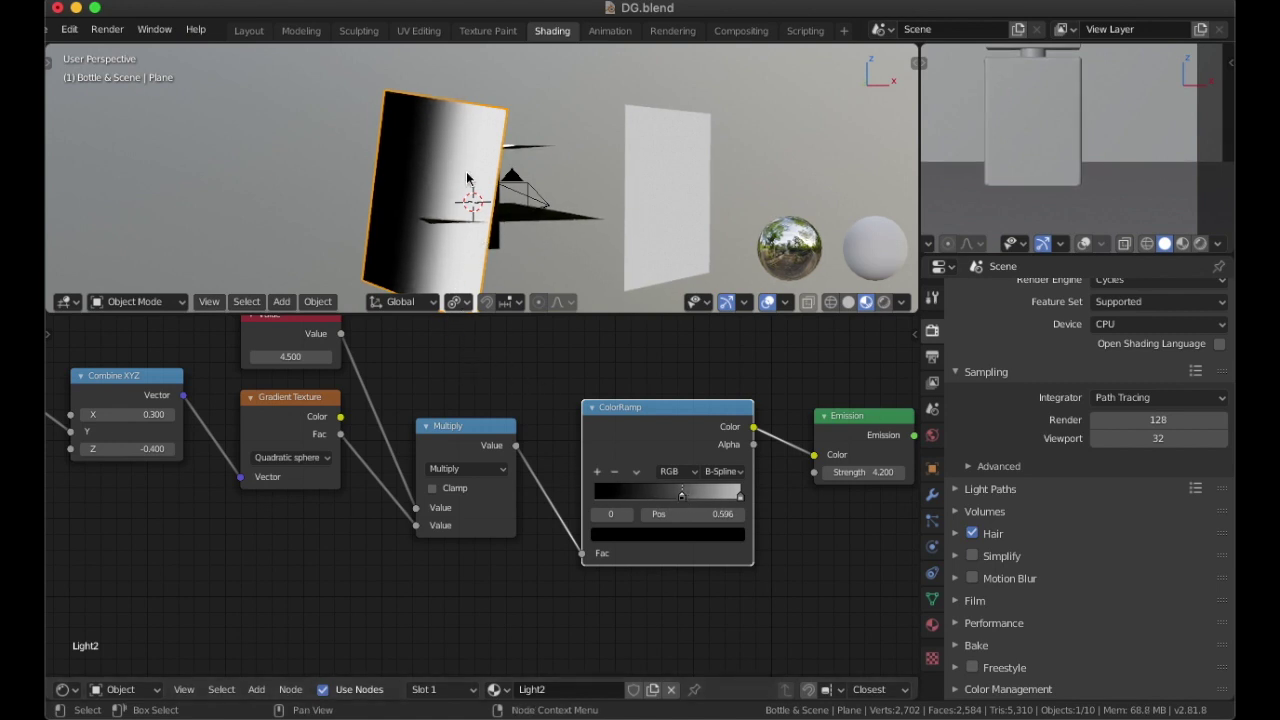
Step: Select Plane.001, frame its white Light 3 Emission at strength 1.000, and orbit toward the bottle
click(652, 220)
scroll(671, 443, down, 2)
middle_drag(644, 382, 576, 417)
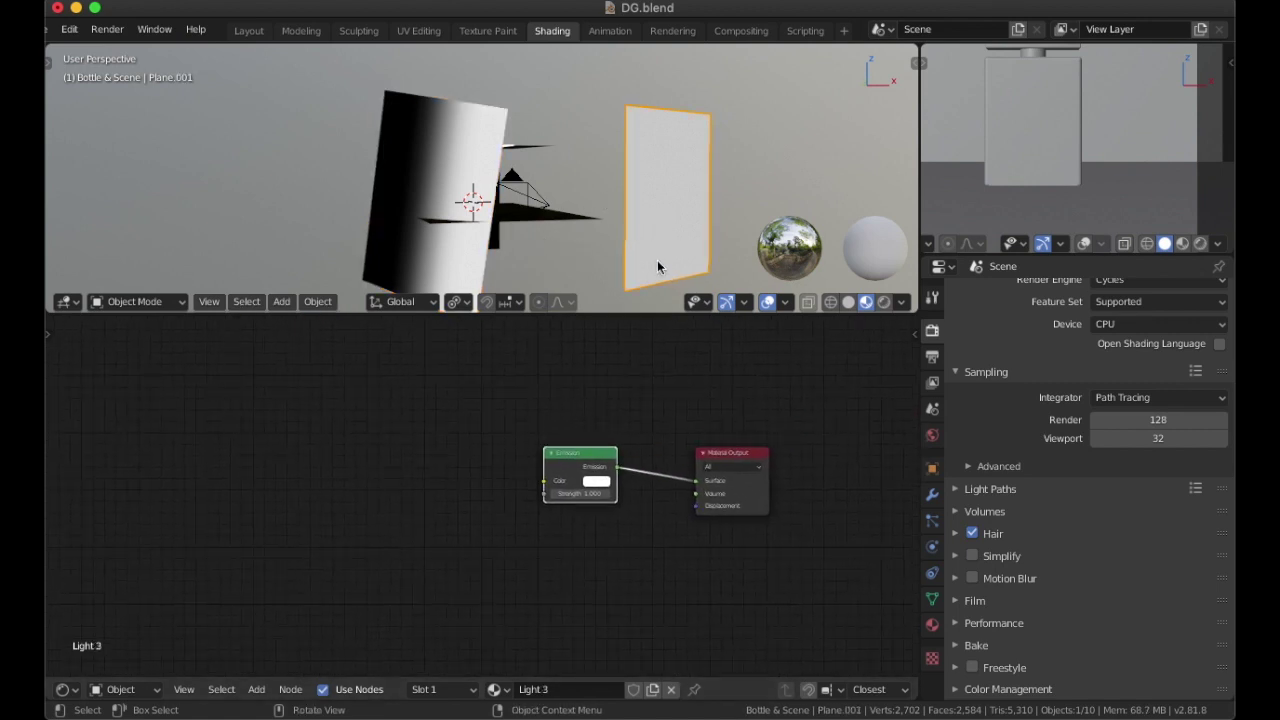
scroll(495, 231, up, 10)
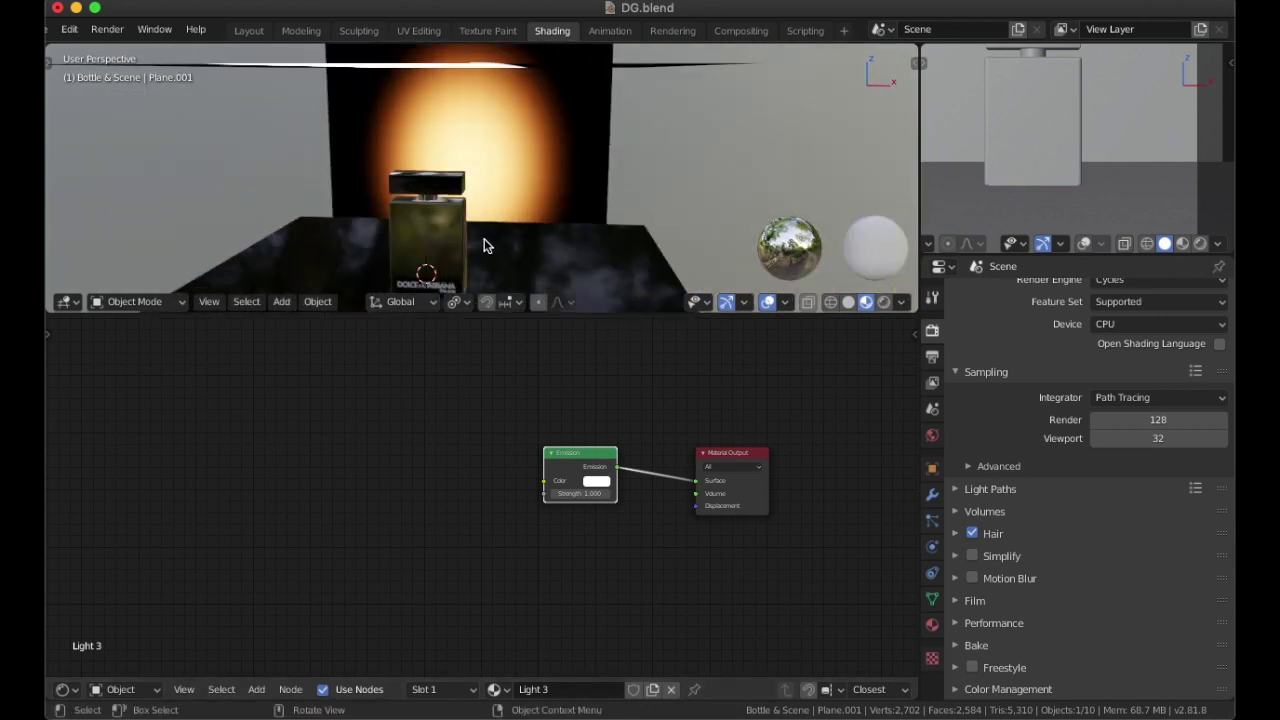
middle_drag(484, 238, 506, 280)
scroll(492, 210, left, 3)
Step: Select the BG floor plane, show its black Principled BSDF (roughness 0.029), and enter camera view
click(512, 262)
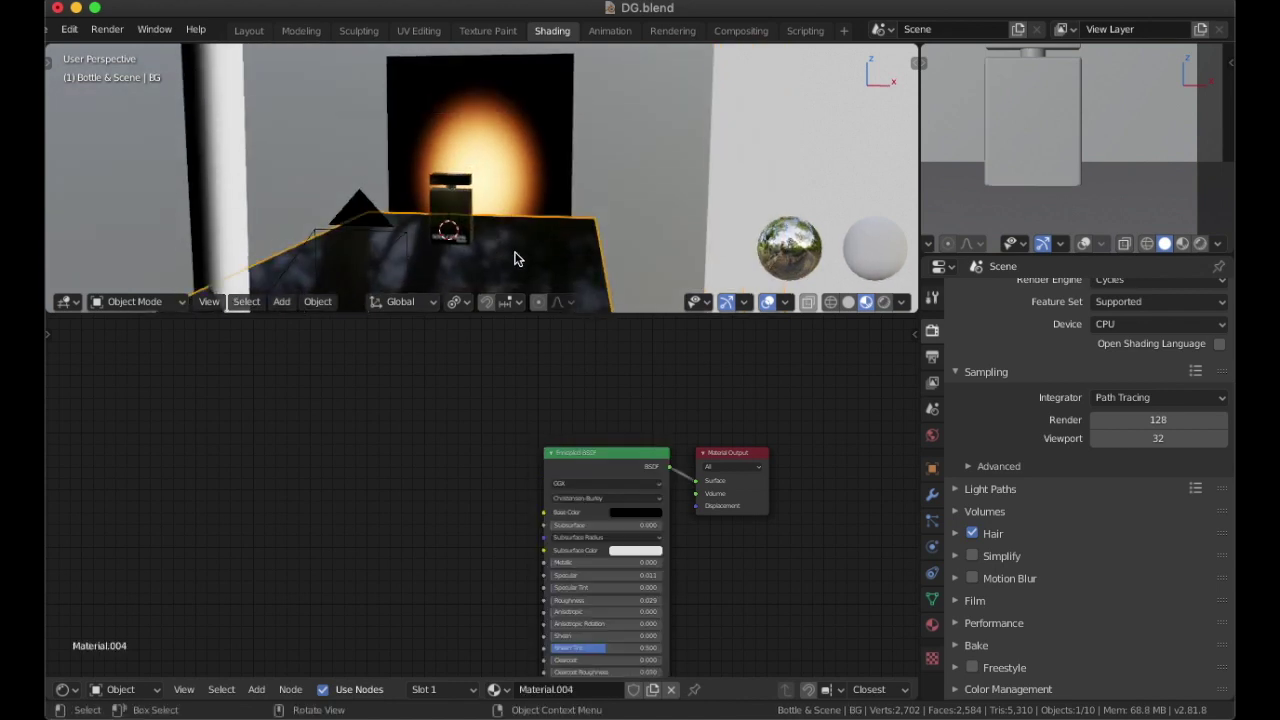
middle_drag(479, 417, 611, 378)
scroll(606, 390, up, 1)
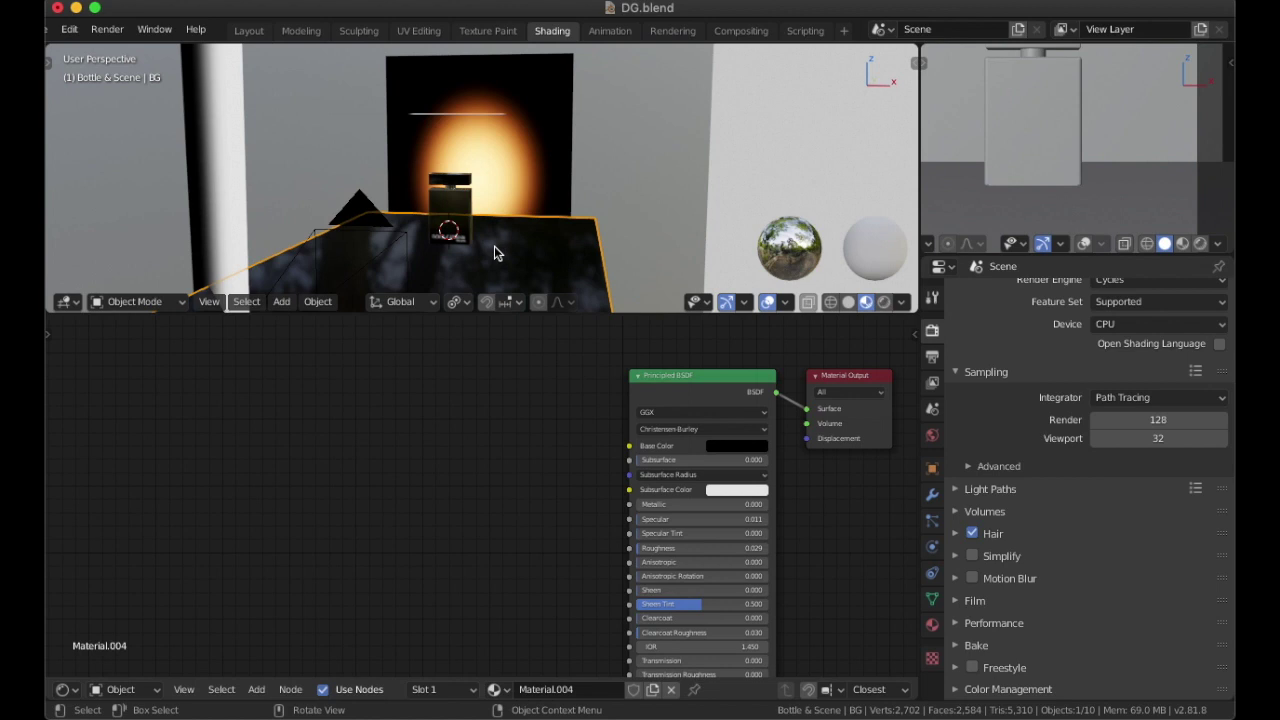
key(KP_0)
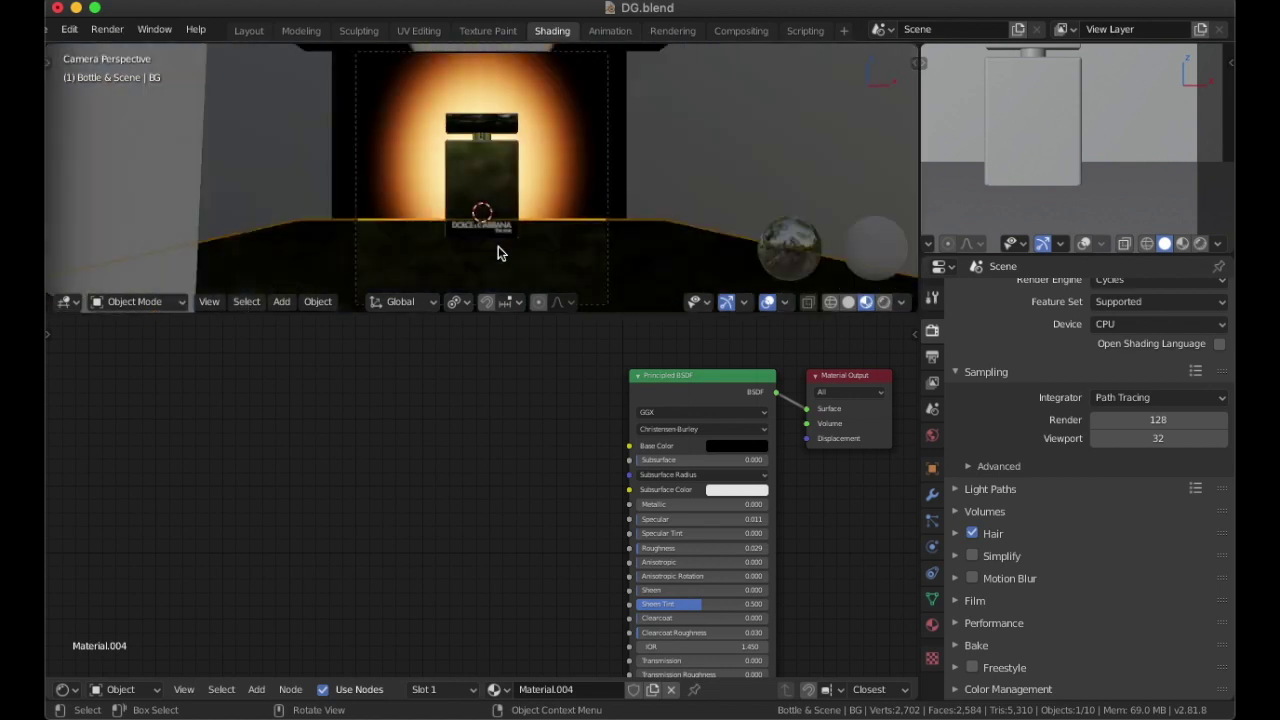
Step: Render the camera view live in Cycles, zoom in, then switch back to Solid shading
click(884, 302)
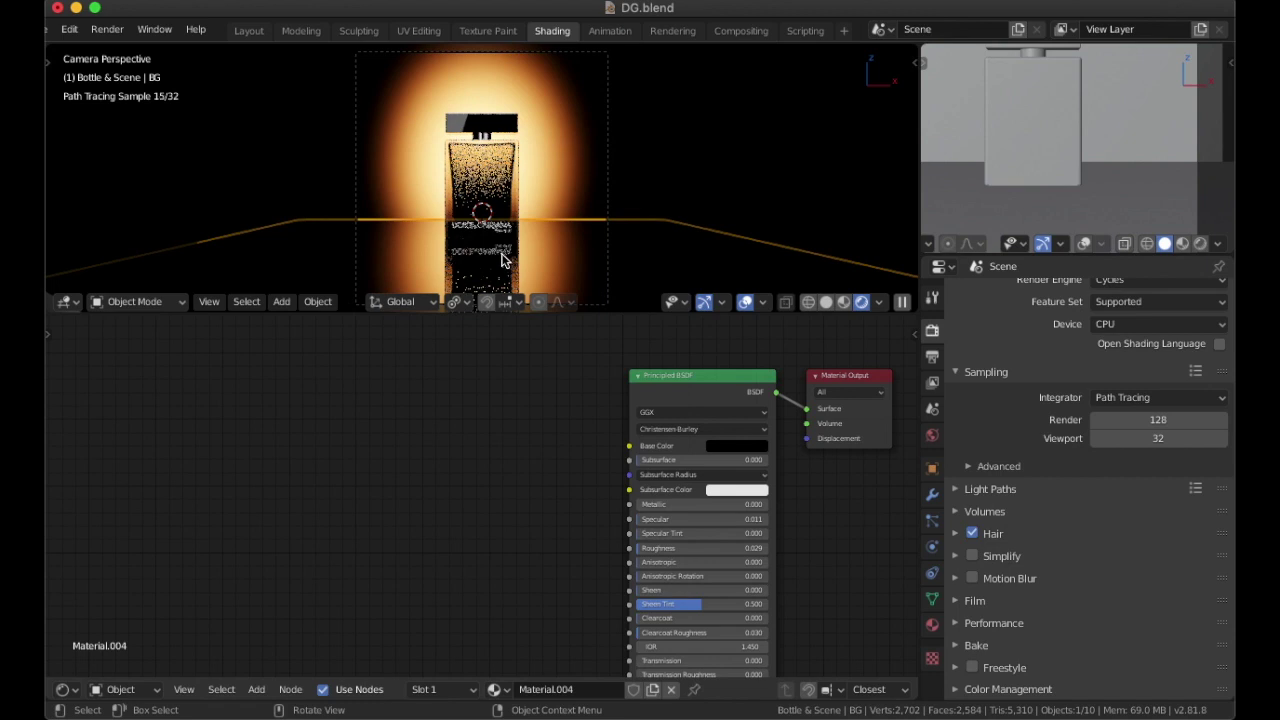
scroll(503, 257, up, 2)
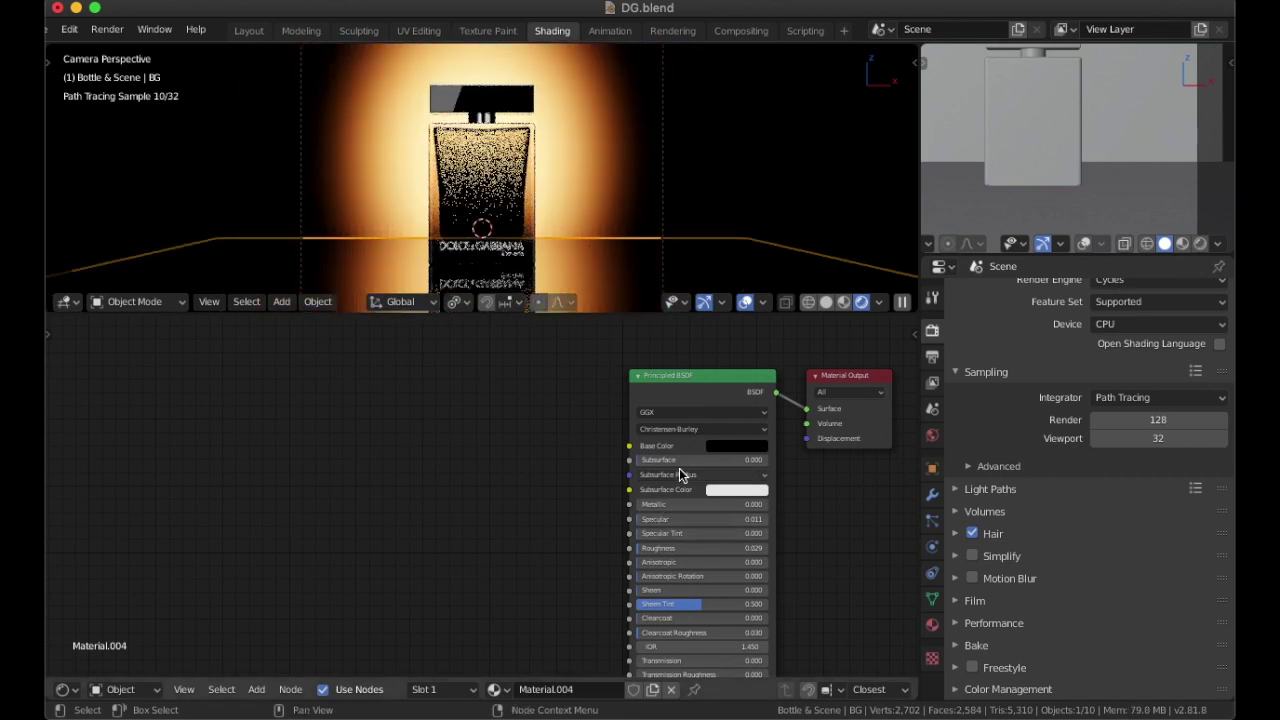
click(830, 303)
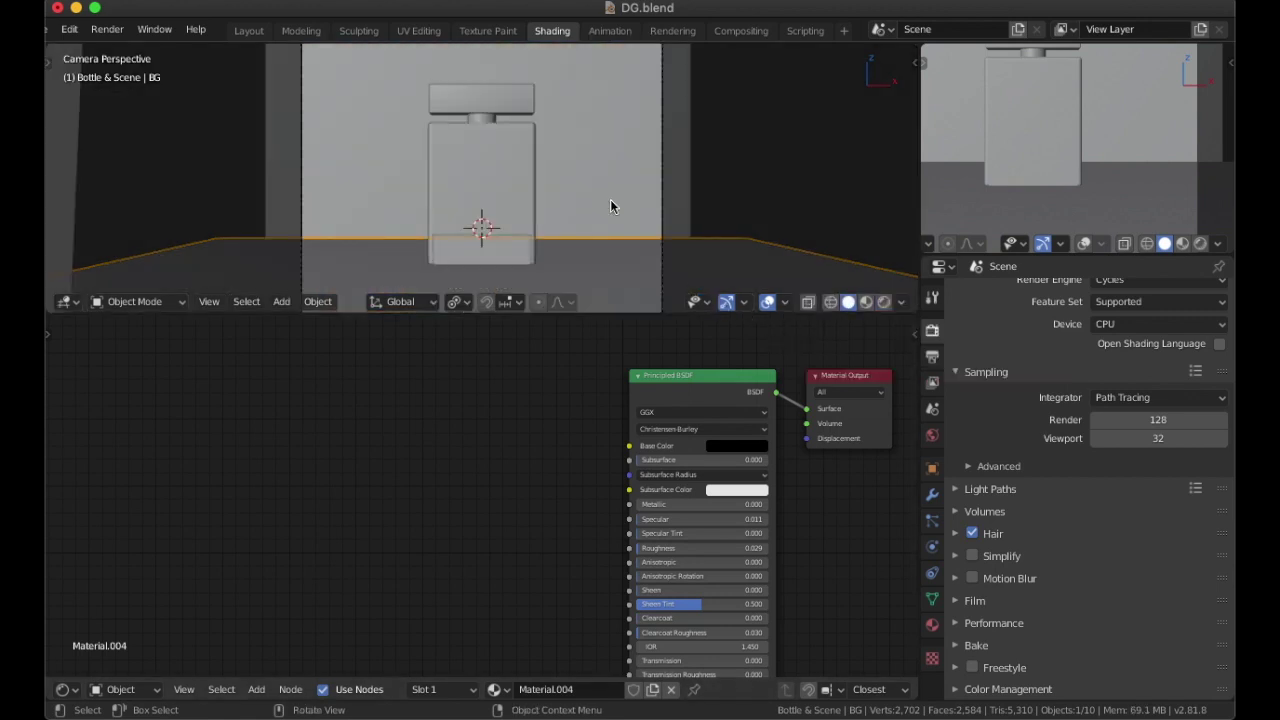
Step: Cycle through the overlapping objects on the bottle until the Label object is selected
click(517, 253)
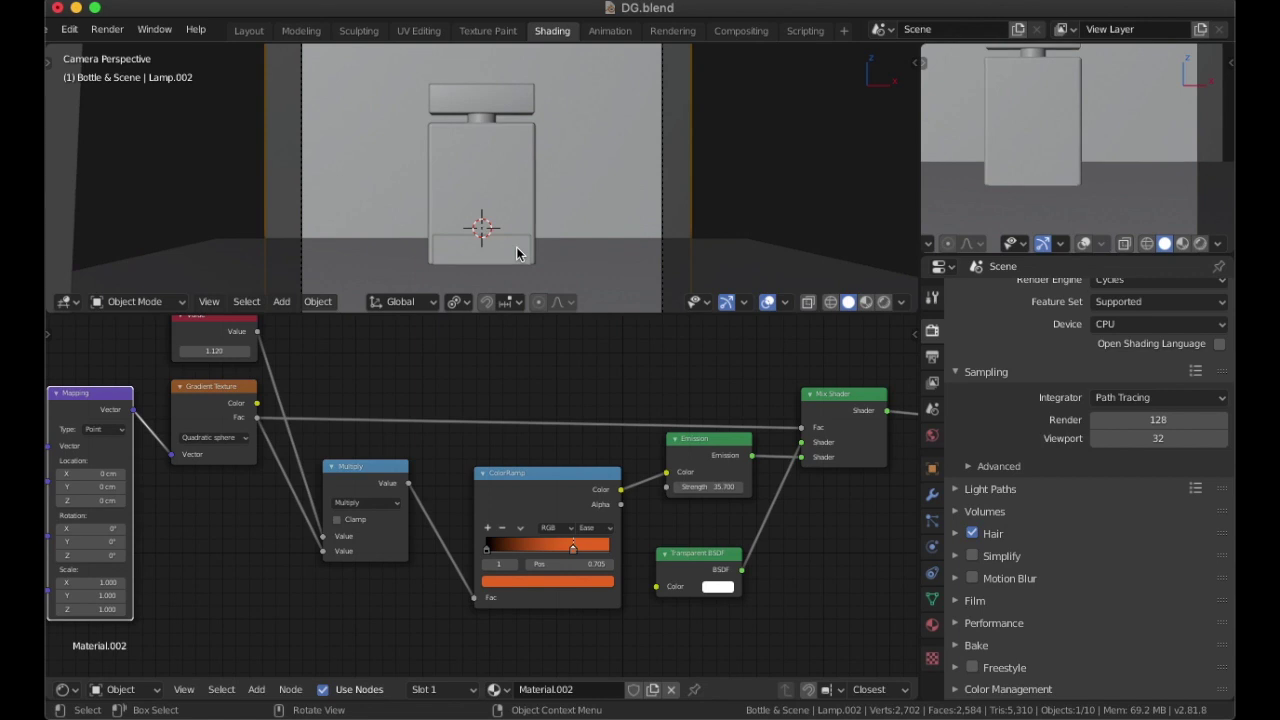
click(517, 253)
click(517, 253)
click(517, 253)
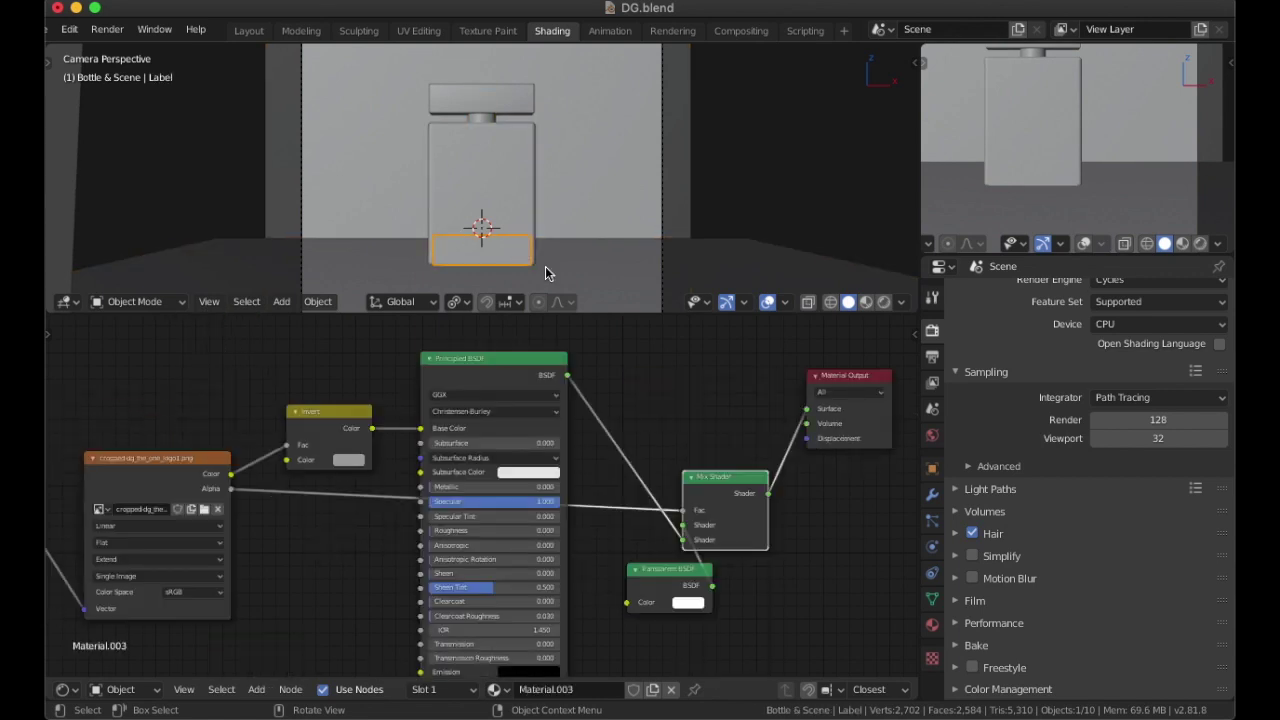
scroll(557, 391, down, 2)
scroll(557, 391, left, 3)
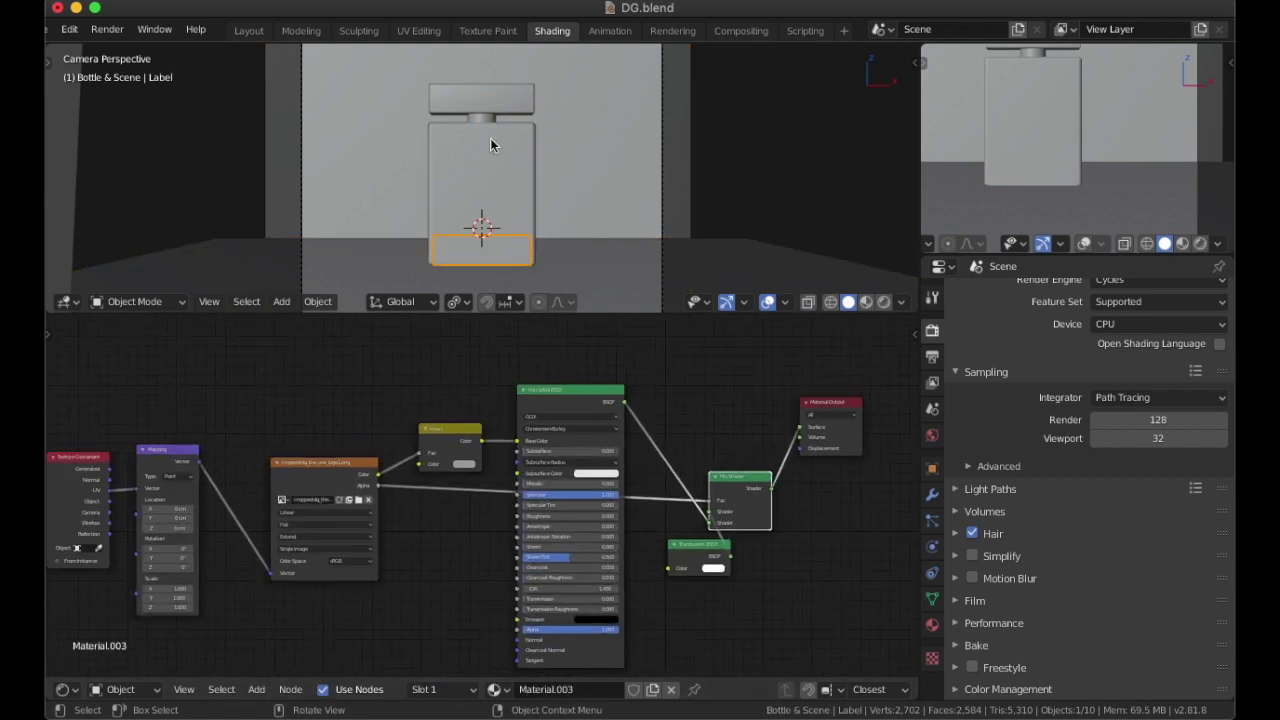
Step: Check the label's UV layout in UV Editing, then preview Material.003 on the bottle in Shading
click(419, 31)
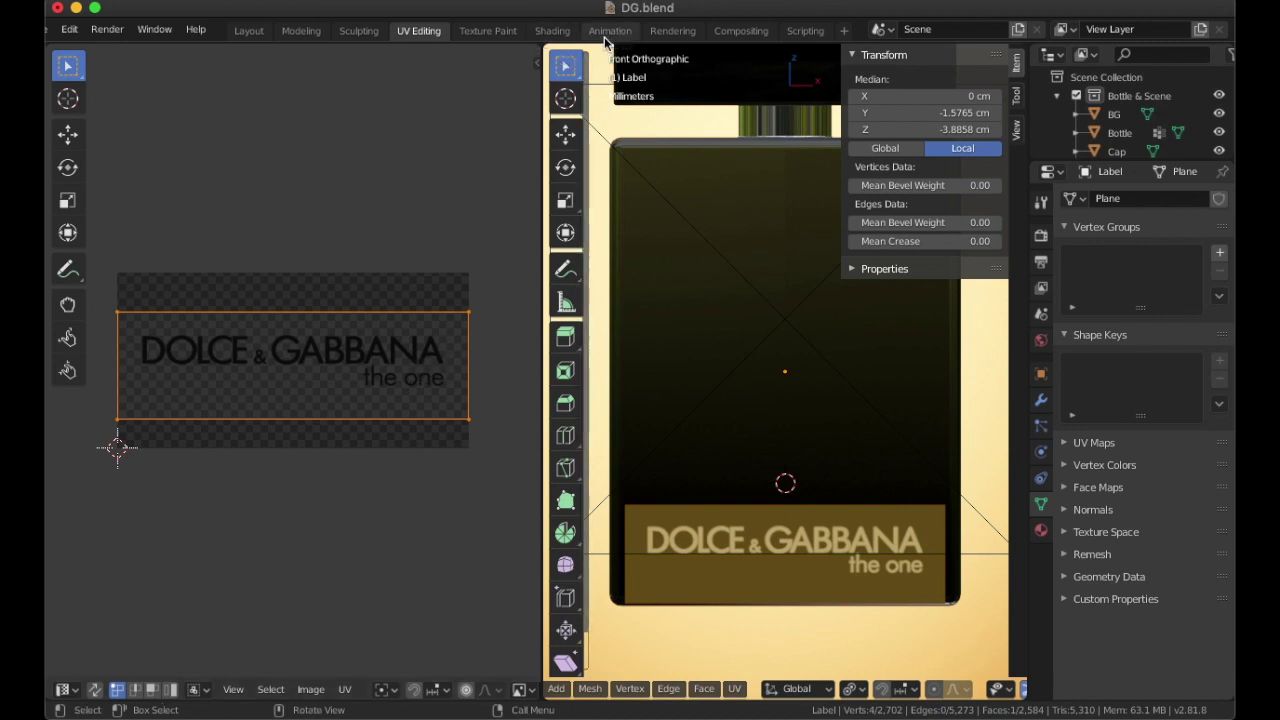
click(549, 32)
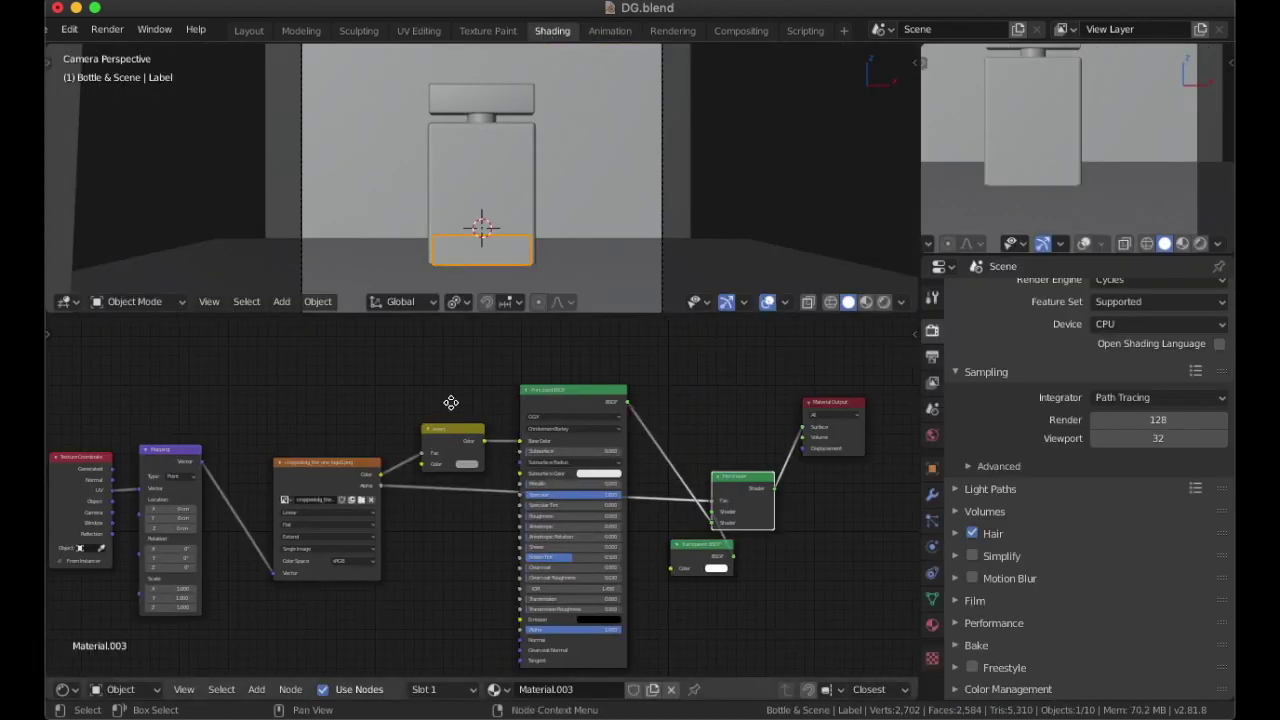
middle_drag(449, 403, 580, 389)
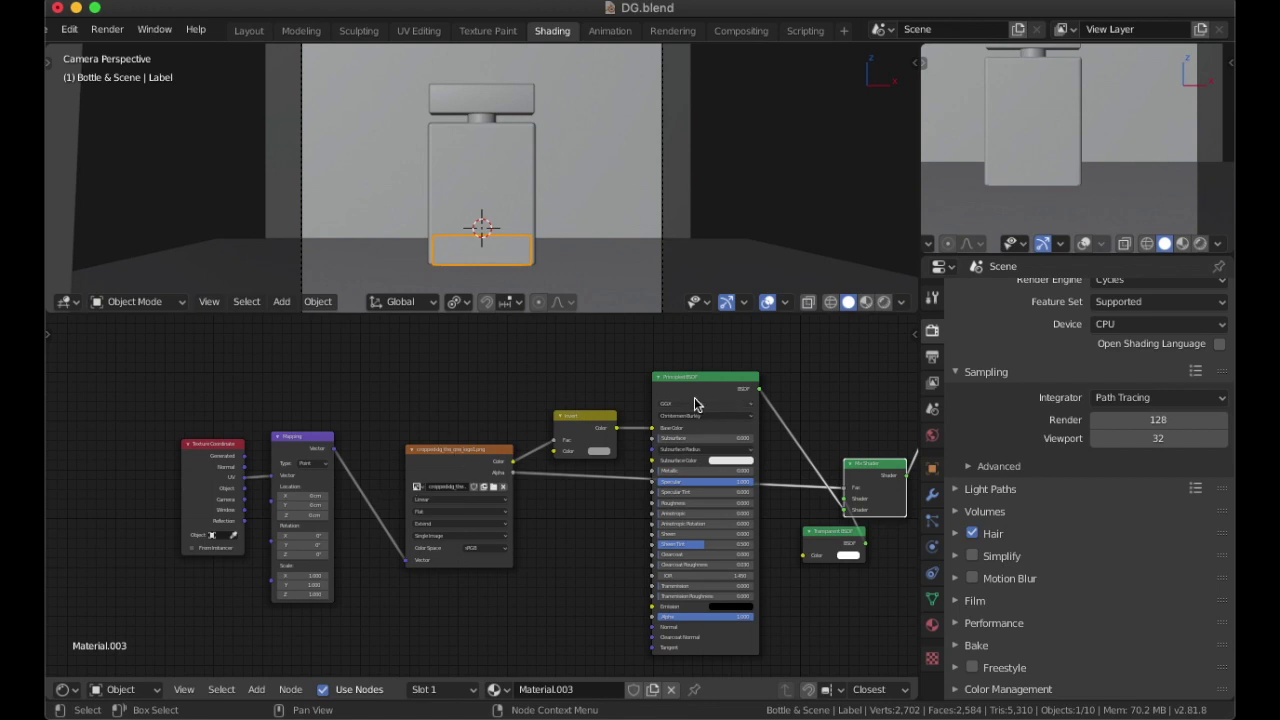
scroll(748, 438, right, 5)
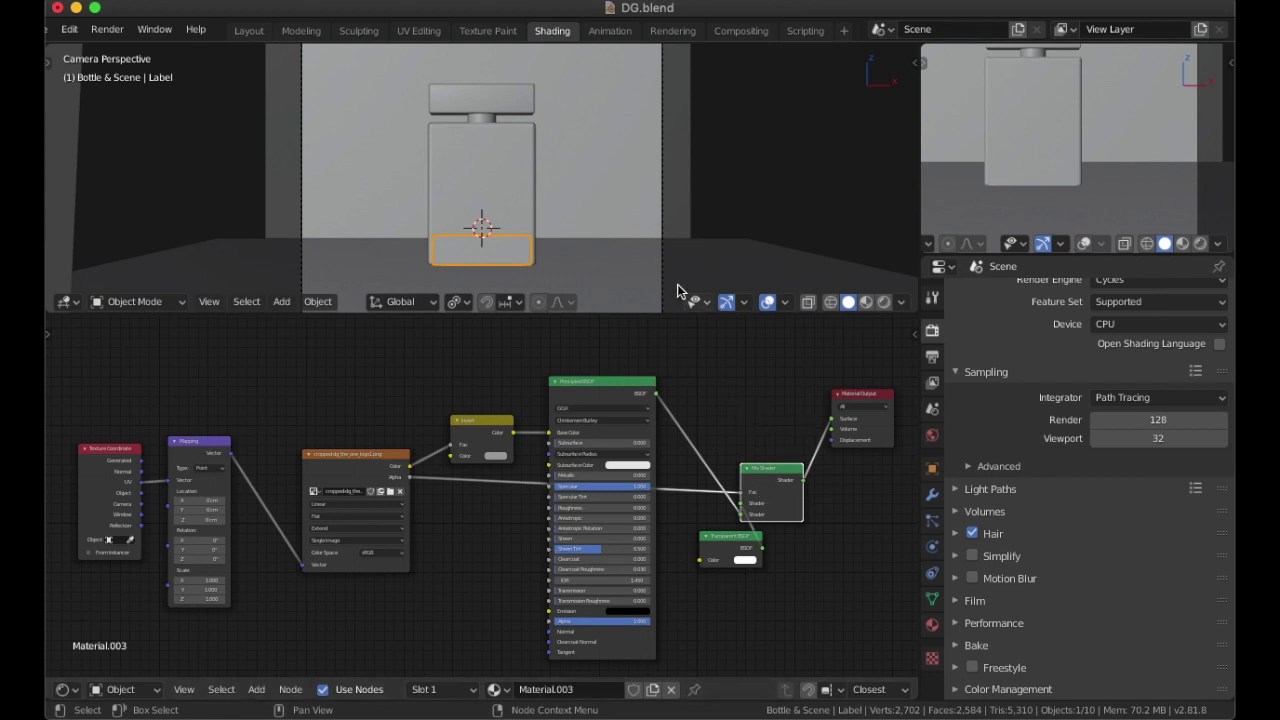
click(866, 301)
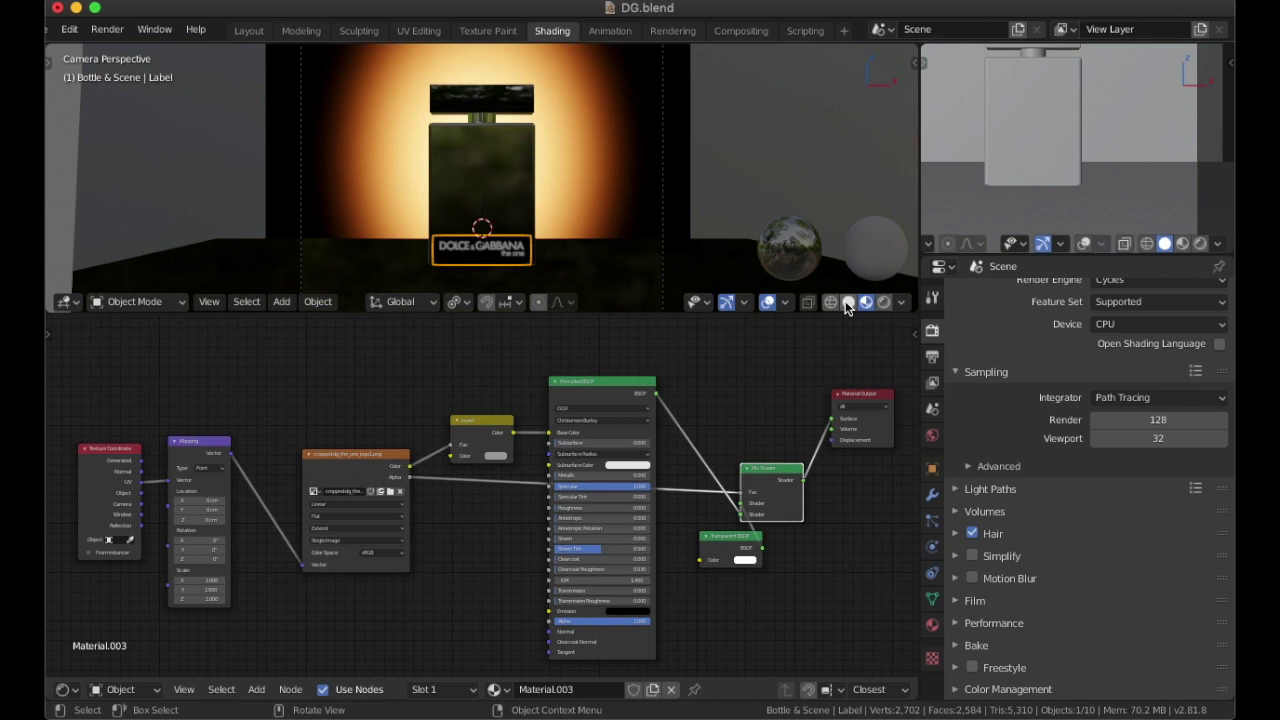
Step: Turn off viewport overlays, look around the room, then return to the camera view
click(767, 301)
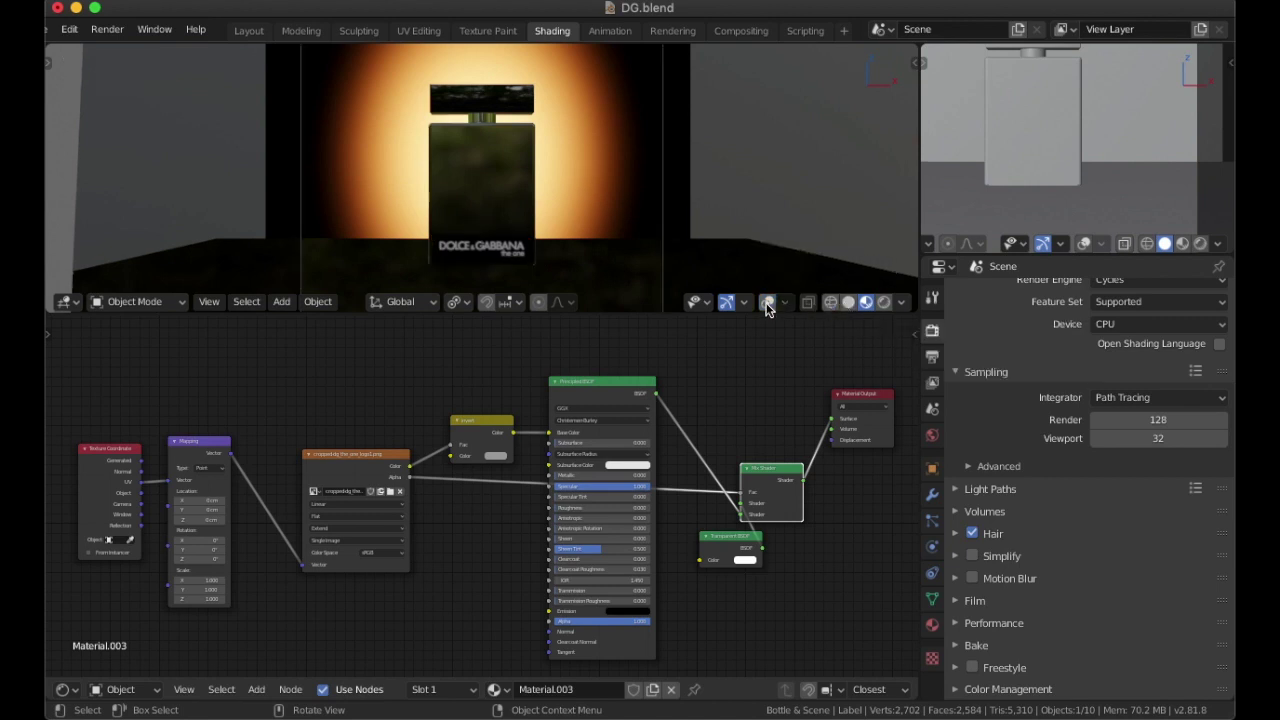
scroll(641, 212, down, 3)
scroll(640, 213, down, 2)
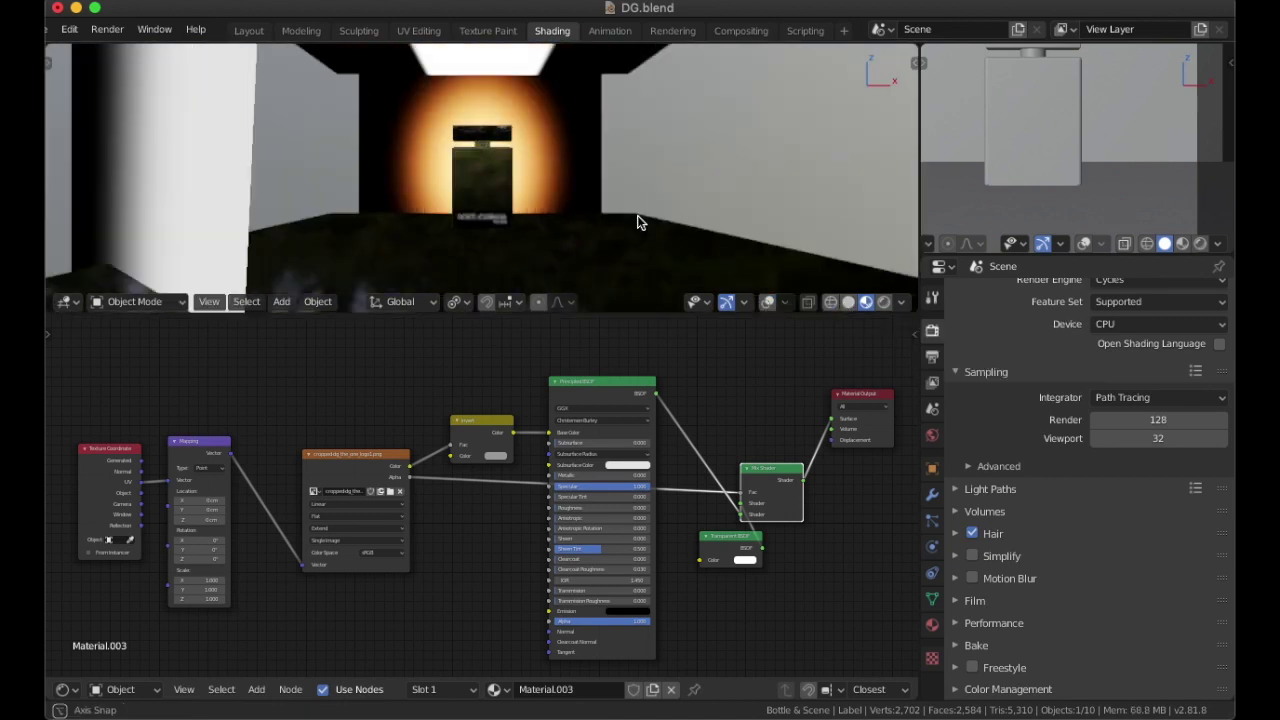
mouse_move(637, 215)
middle_down()
mouse_move(591, 241)
mouse_move(503, 212)
mouse_move(453, 228)
mouse_move(617, 219)
middle_up()
scroll(503, 212, up, 3)
key(KP_0)
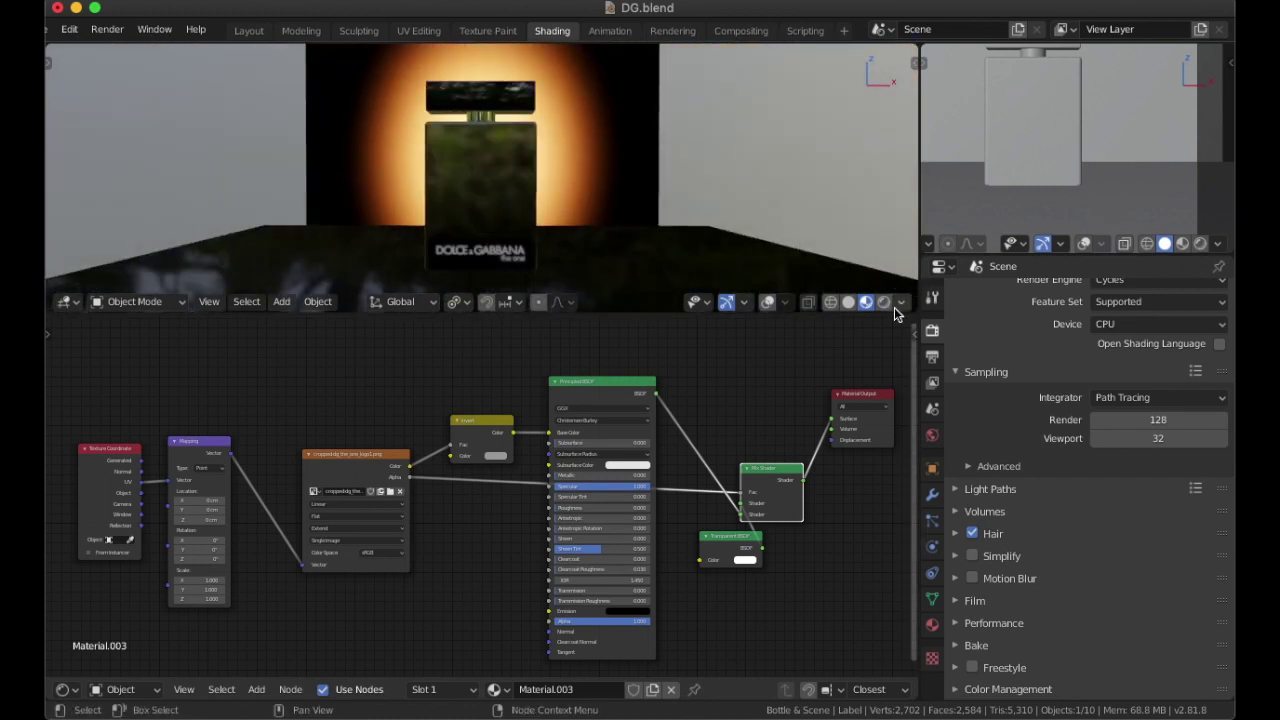
Step: Render the clean camera view live in Cycles, then step back through Material Preview to Solid
click(884, 303)
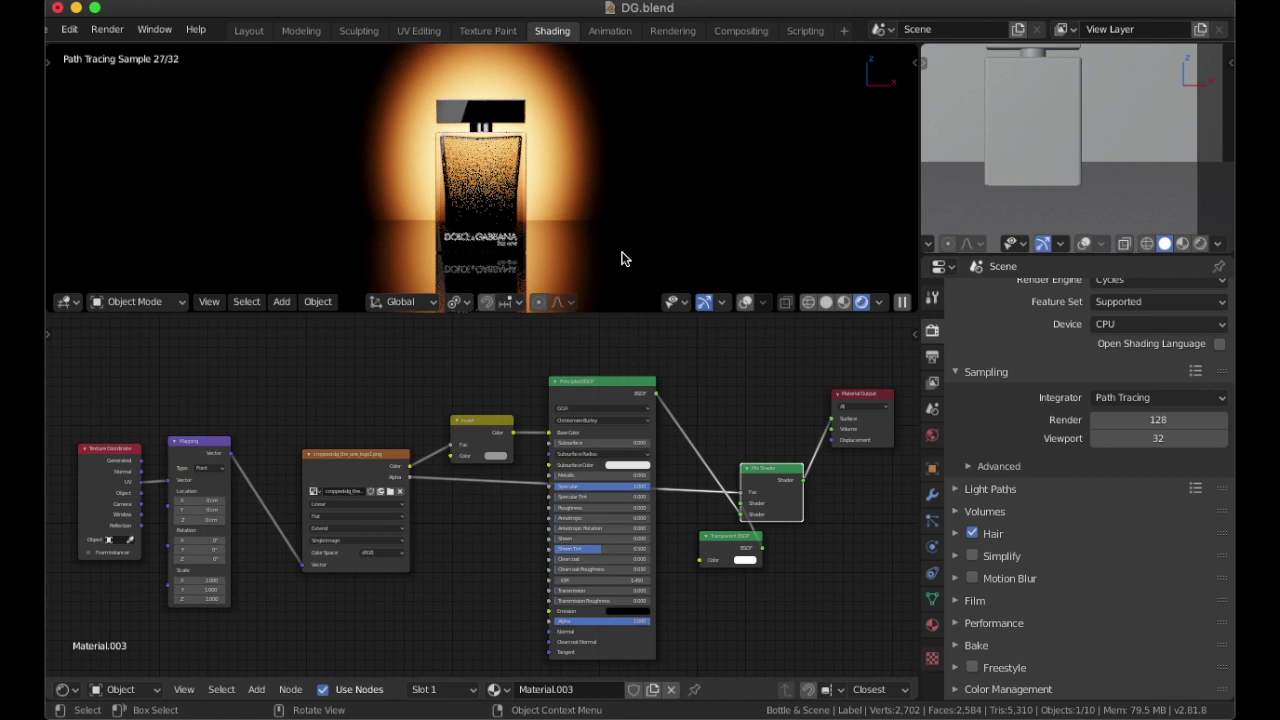
click(845, 304)
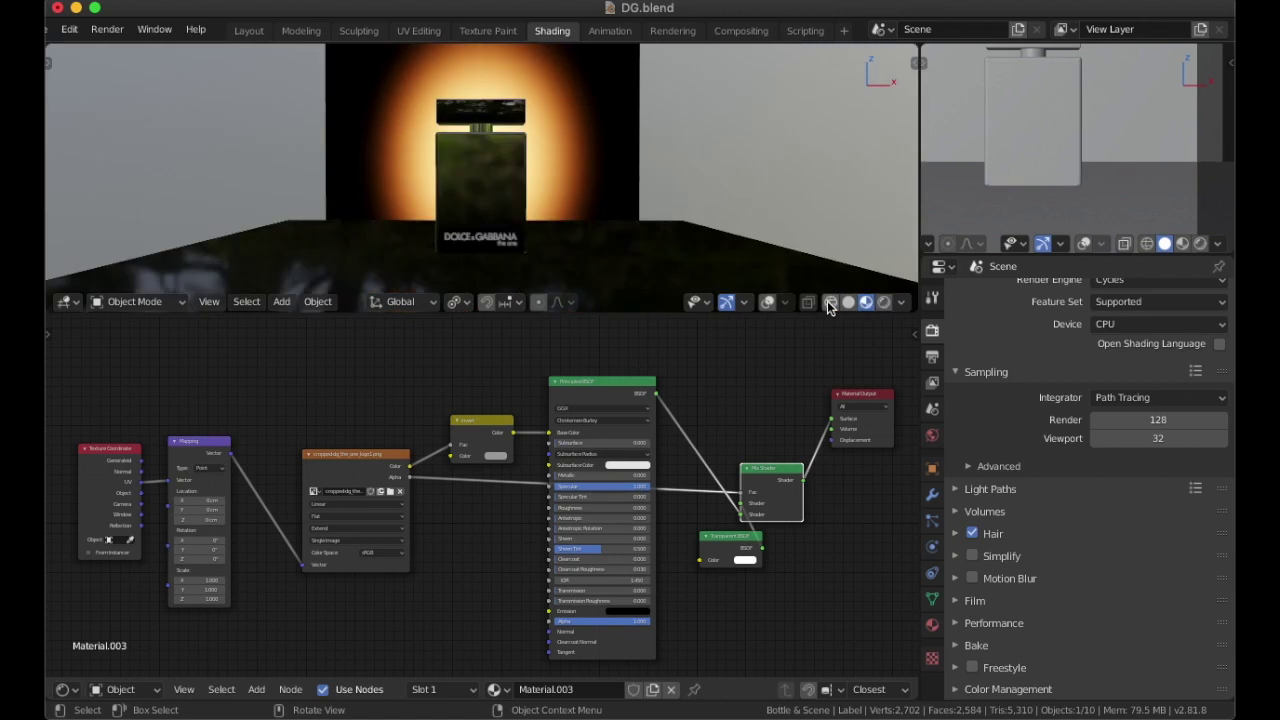
click(849, 304)
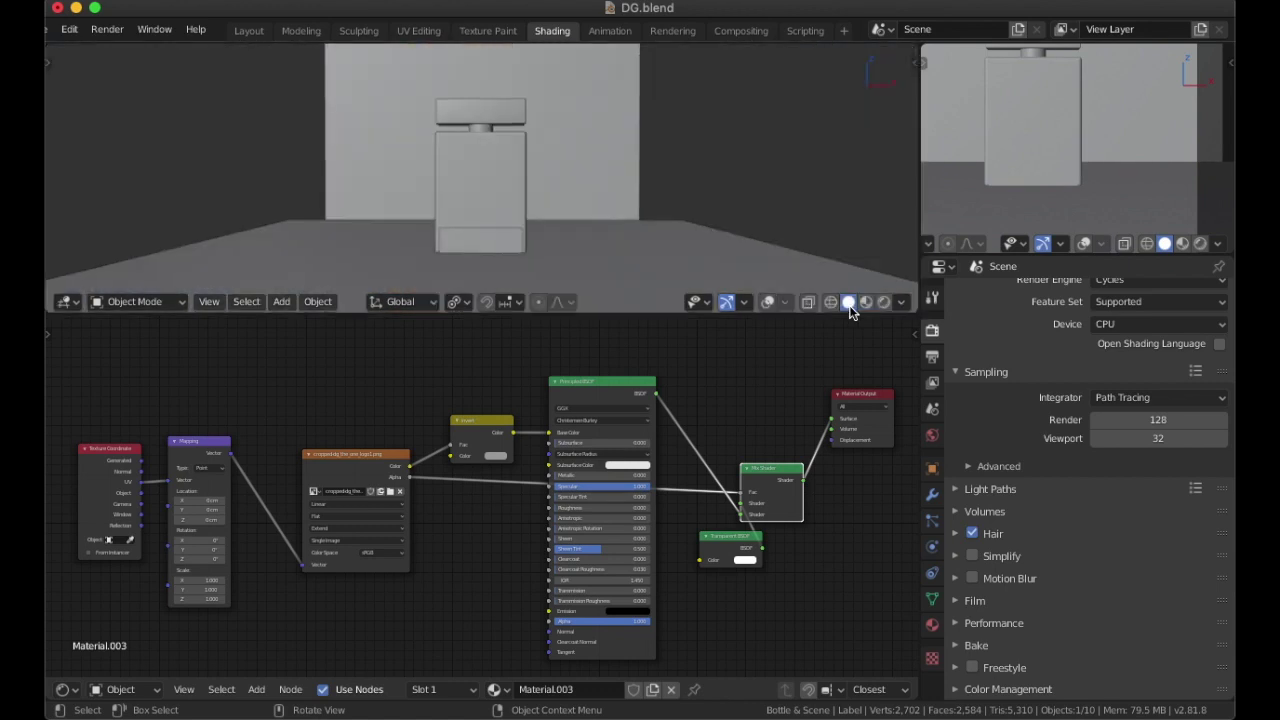
Step: Switch to the Layout workspace and orbit closer to the lit bottle and its light rig
click(249, 31)
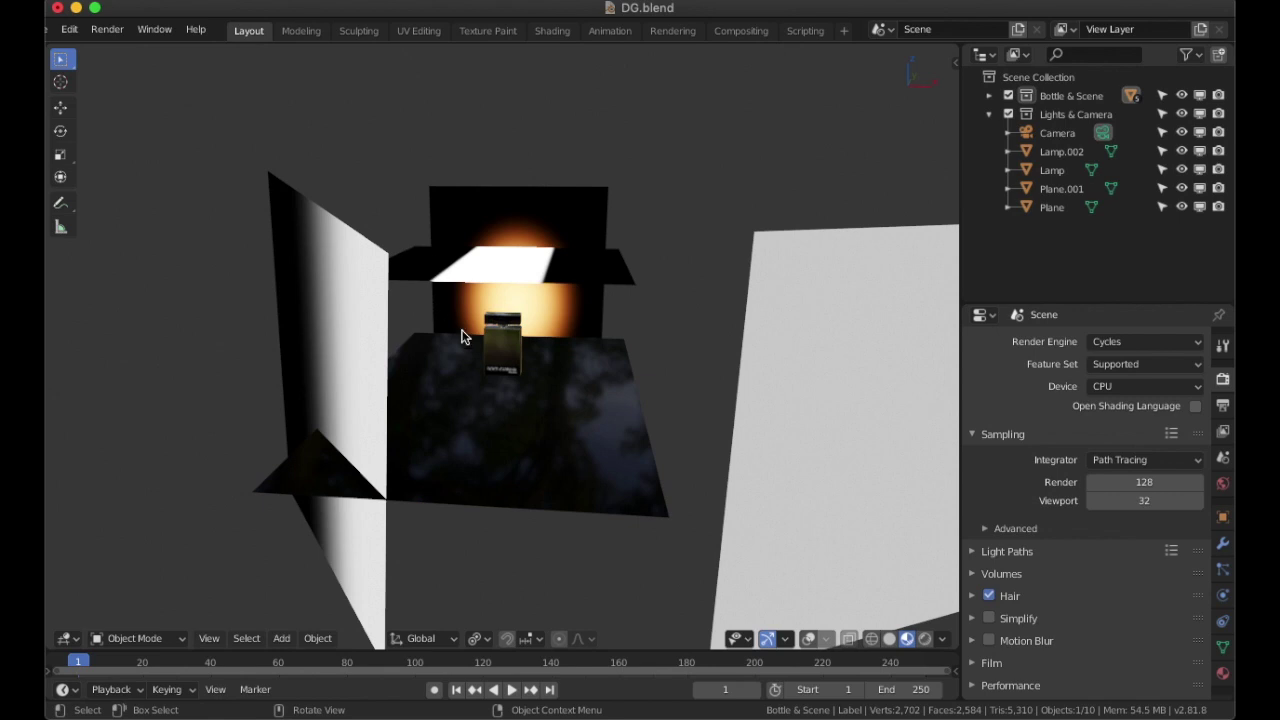
middle_drag(494, 349, 531, 330)
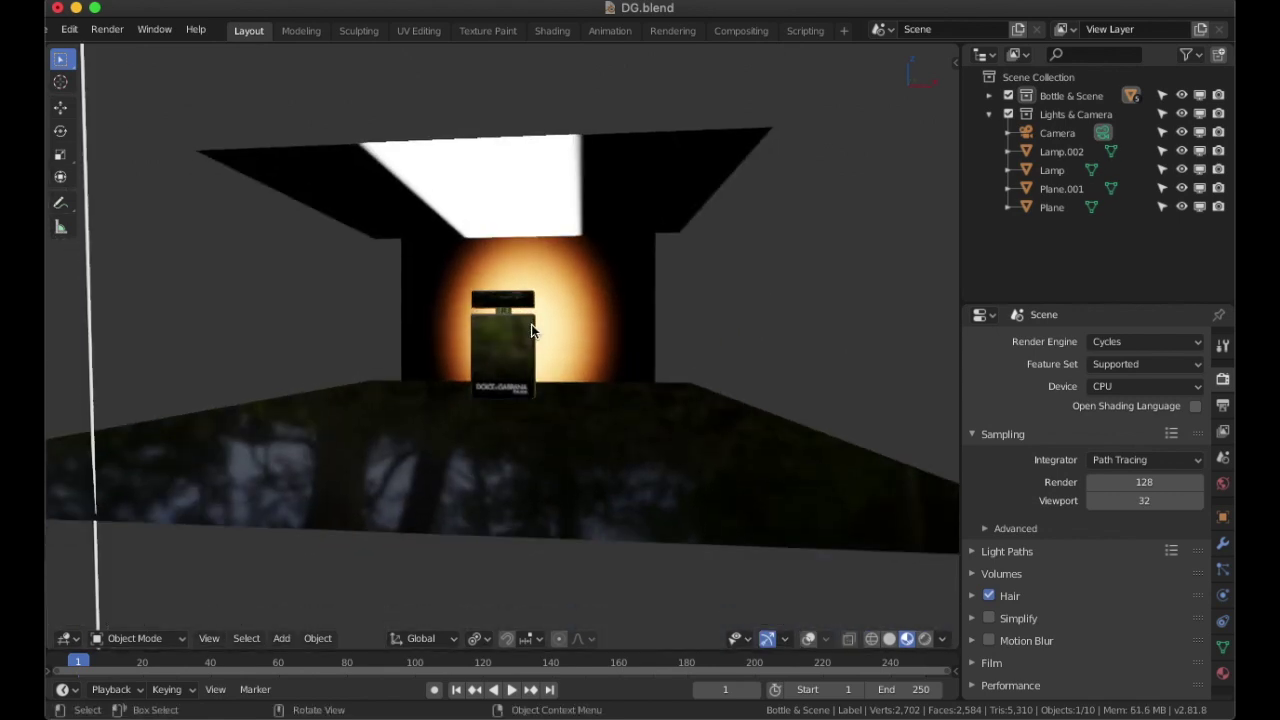